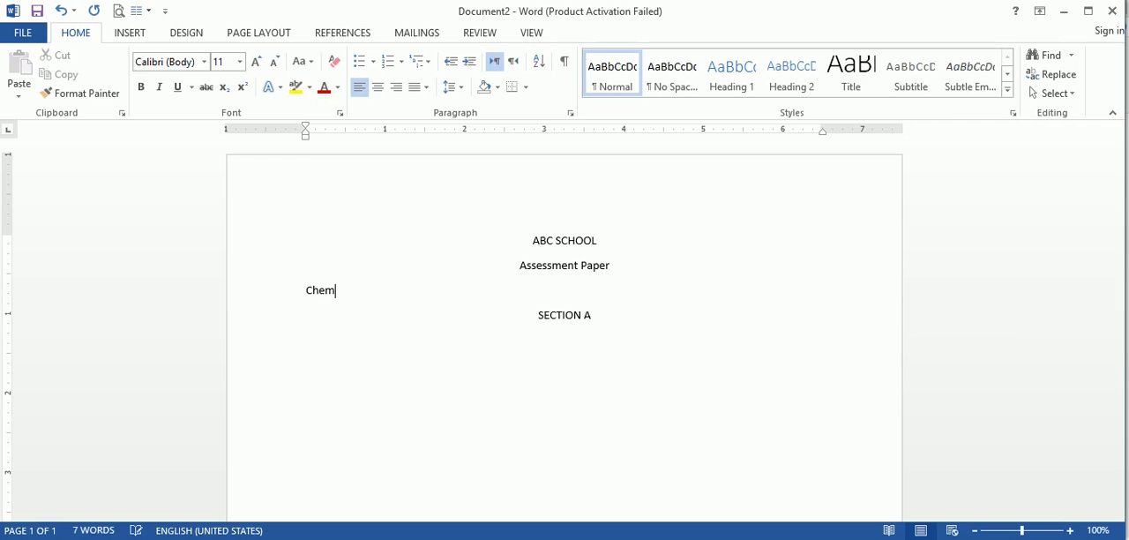
Step: Complete the subject line as "Chemistry" and add a left-aligned line below the SECTION A heading
{"action": "type", "text": "istry"}
{"action": "left_click", "coordinate": [538, 315]}
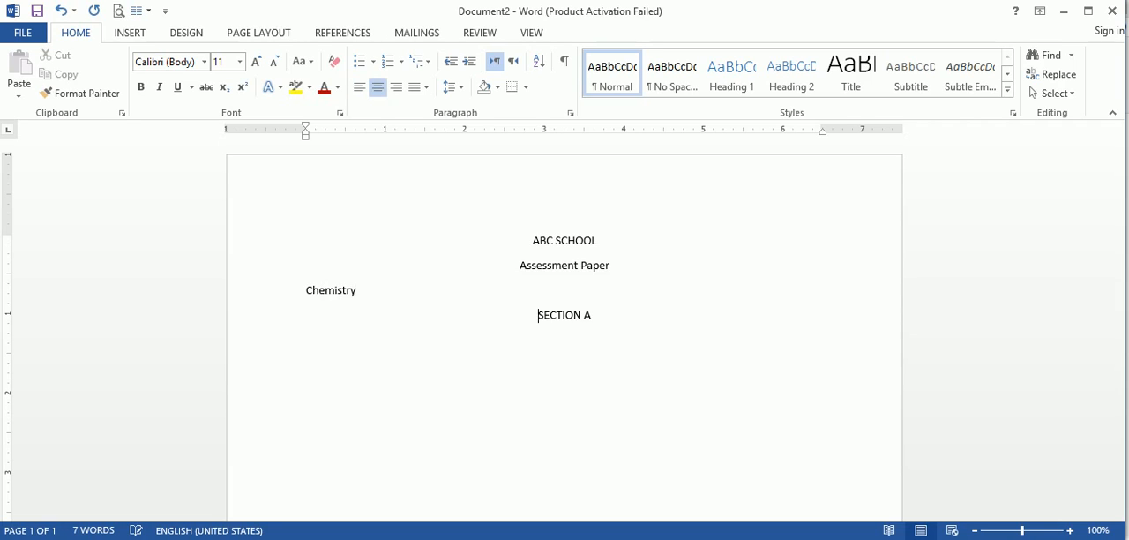
{"action": "key", "text": "End"}
{"action": "key", "text": "Return"}
{"action": "key", "text": "ctrl+l"}
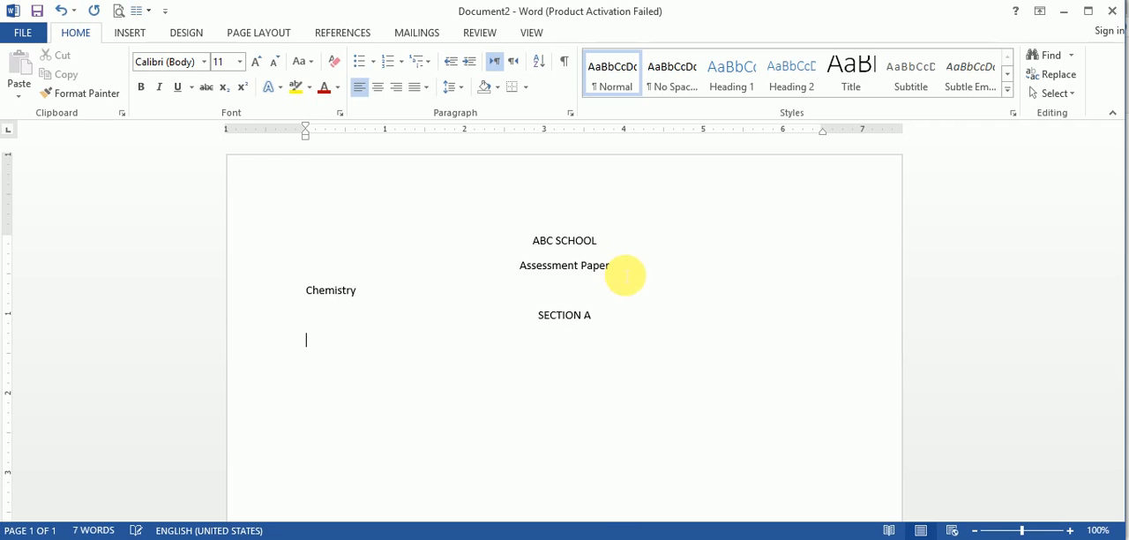
Step: Write the instruction "Choose the correct option for each of the following statement." under SECTION A
{"action": "type", "text": "Choo"}
{"action": "type", "text": "s"}
{"action": "key", "text": "BackSpace"}
{"action": "type", "text": "os"}
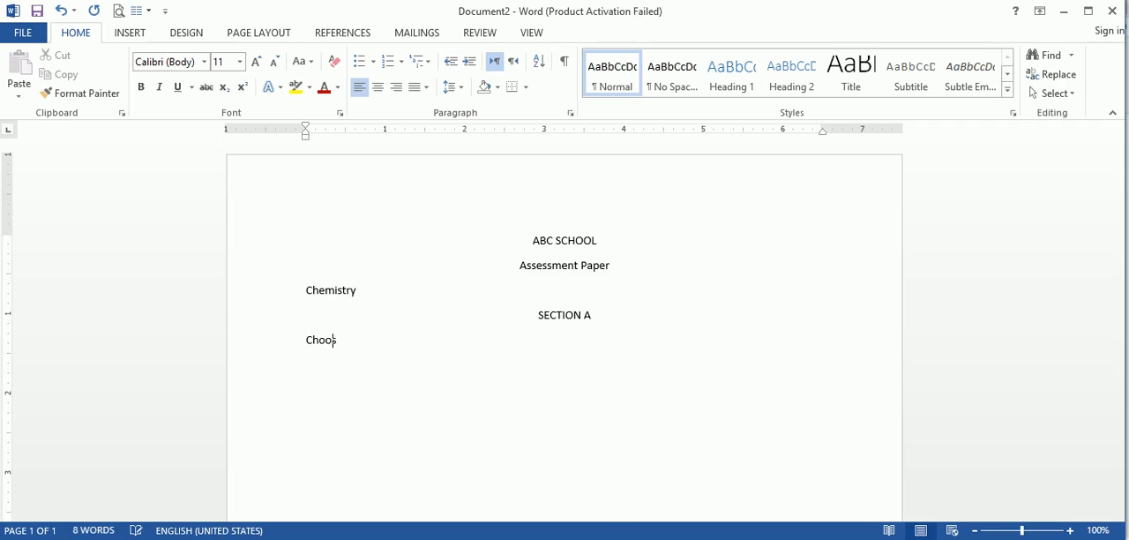
{"action": "type", "text": "e the correct option "}
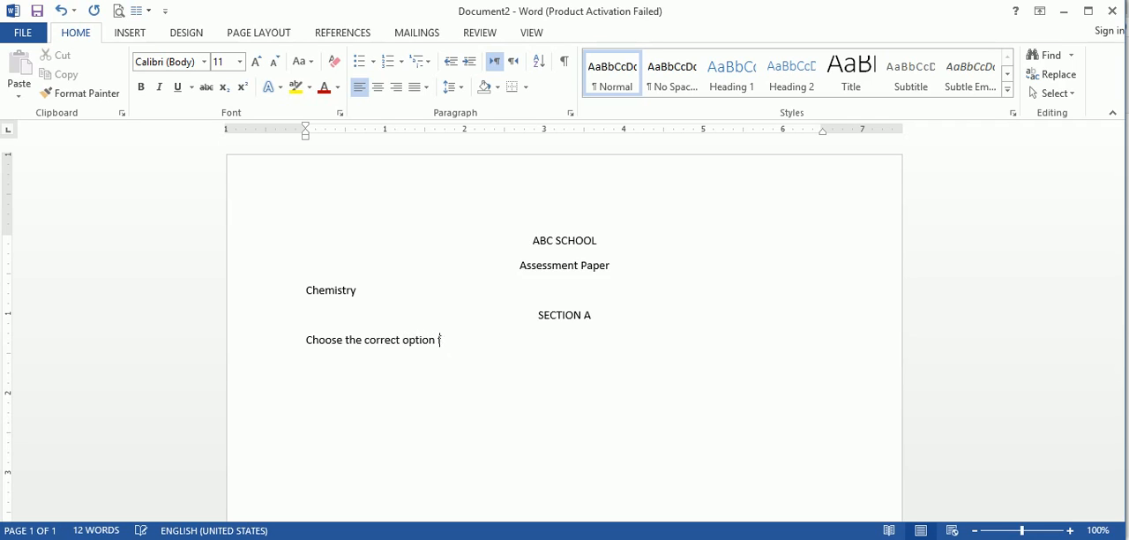
{"action": "type", "text": "for each of the following statement. "}
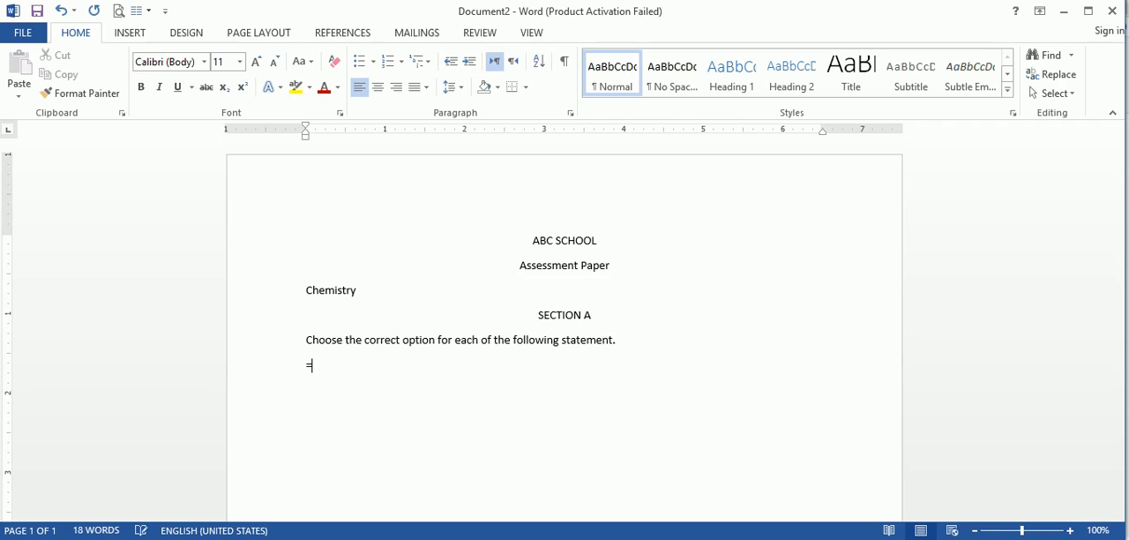
{"action": "type", "text": "nd("}
Step: Generate placeholder paragraphs below the SECTION A instruction with =rand()
{"action": "key", "text": "BackSpace"}
{"action": "type", "text": "()"}
{"action": "key", "text": "Return"}
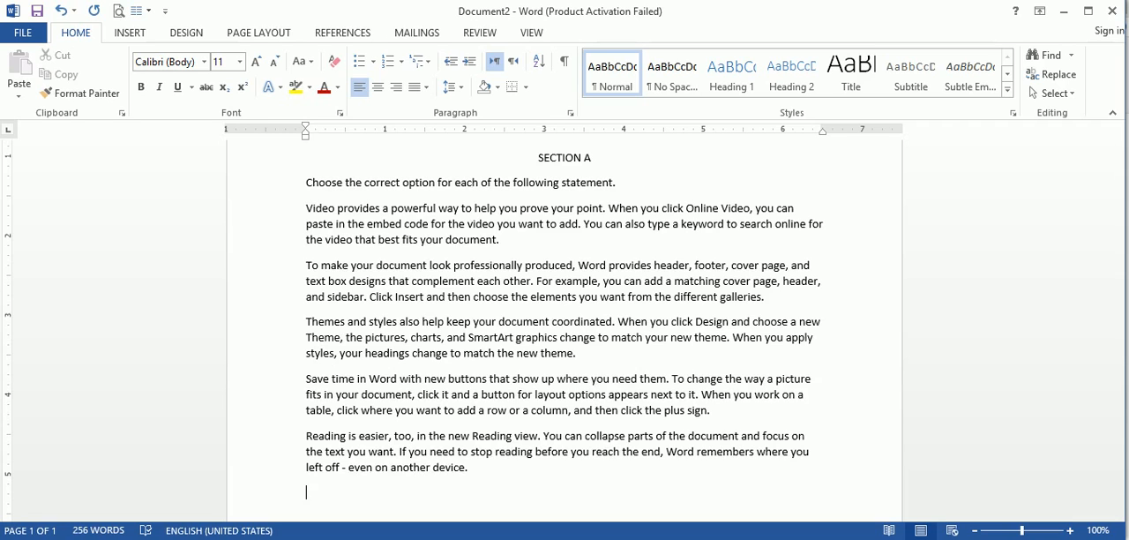
Step: Add a centered "SECTION B" heading after the paragraphs and generate placeholder text beneath it with =rand()
{"action": "key", "text": "ctrl+a"}
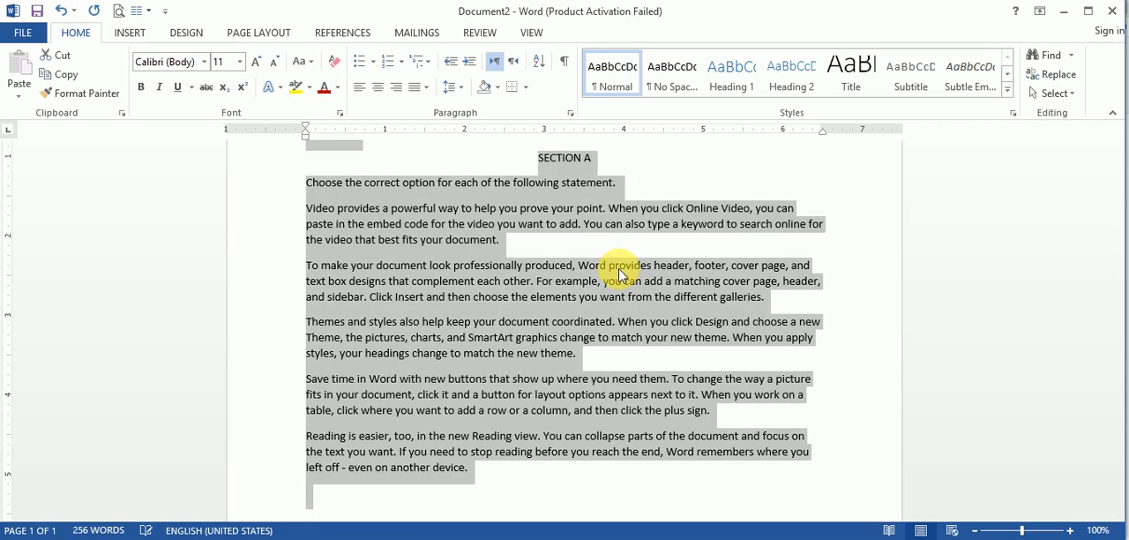
{"action": "key", "text": "Down"}
{"action": "key", "text": "ctrl+e"}
{"action": "type", "text": "SECTION"}
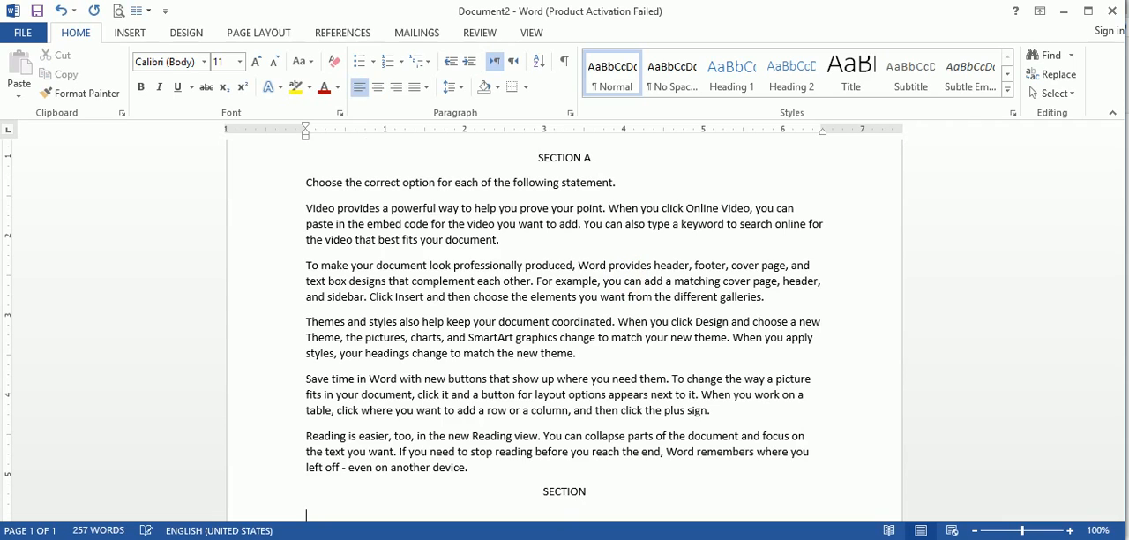
{"action": "key", "text": "BackSpace"}
{"action": "type", "text": "B "}
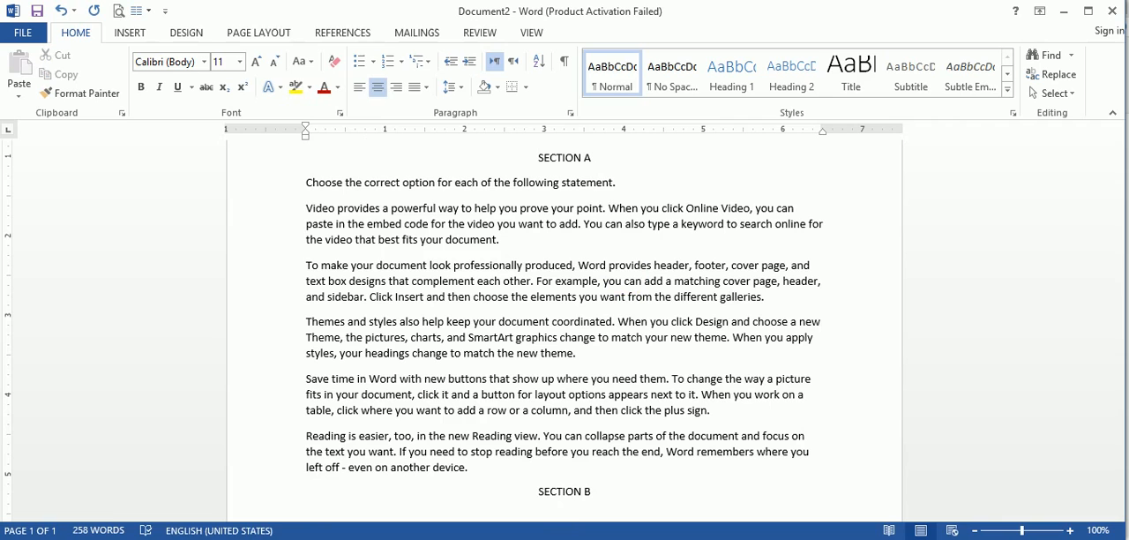
{"action": "type", "text": "=rand()"}
{"action": "key", "text": "Return"}
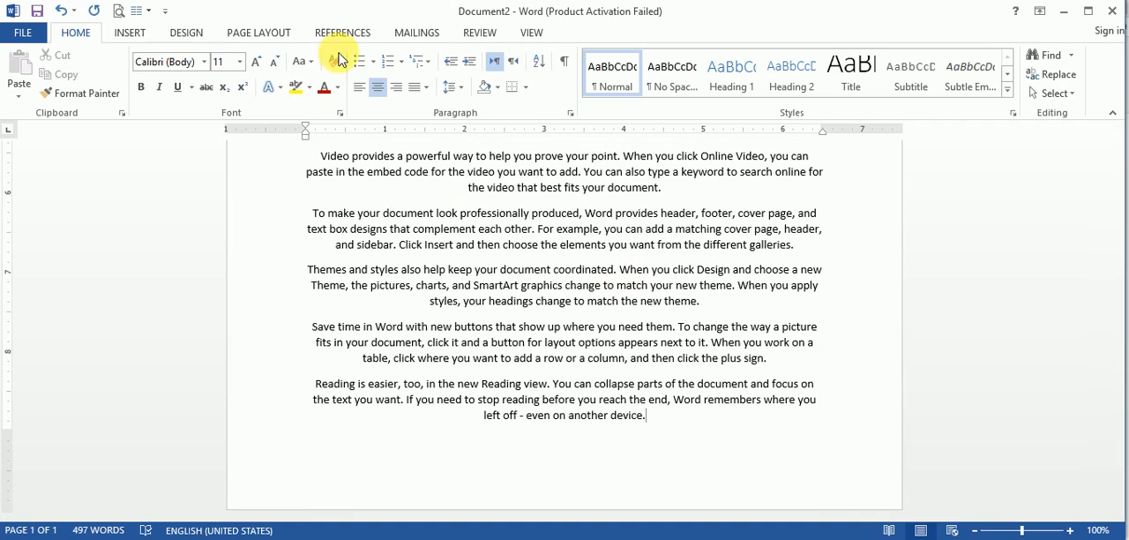
Step: Start saving the document to the Desktop under the file name "Chemistry [Class VIII]"
{"action": "left_click", "coordinate": [25, 34]}
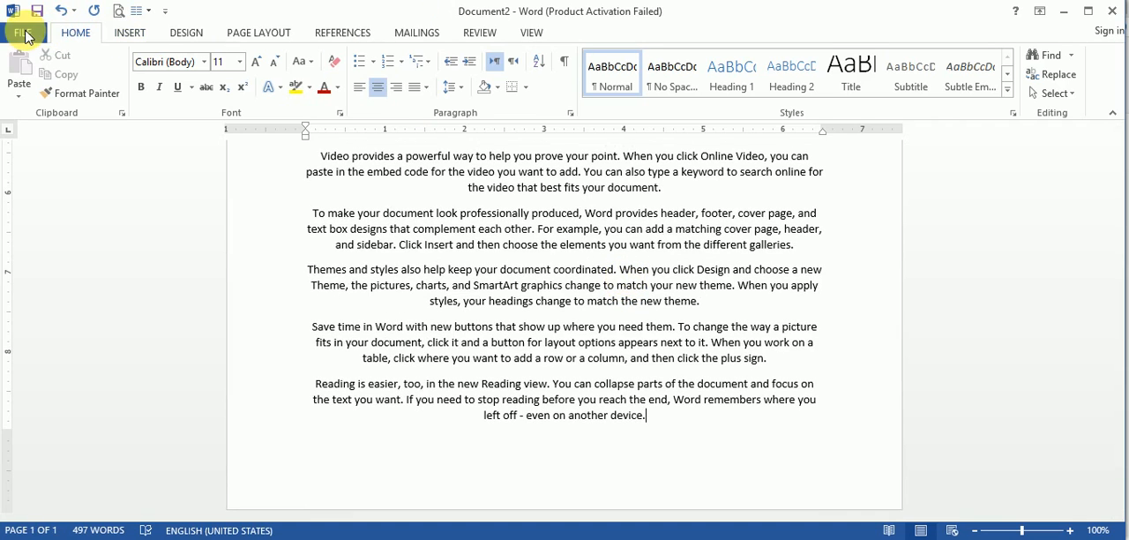
{"action": "left_click", "coordinate": [29, 196]}
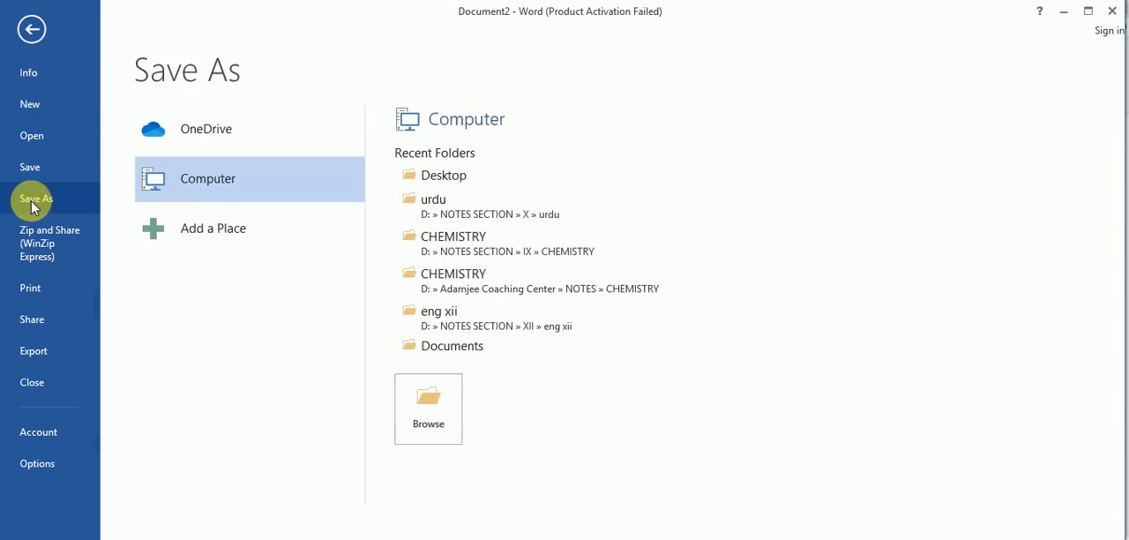
{"action": "left_click", "coordinate": [434, 411]}
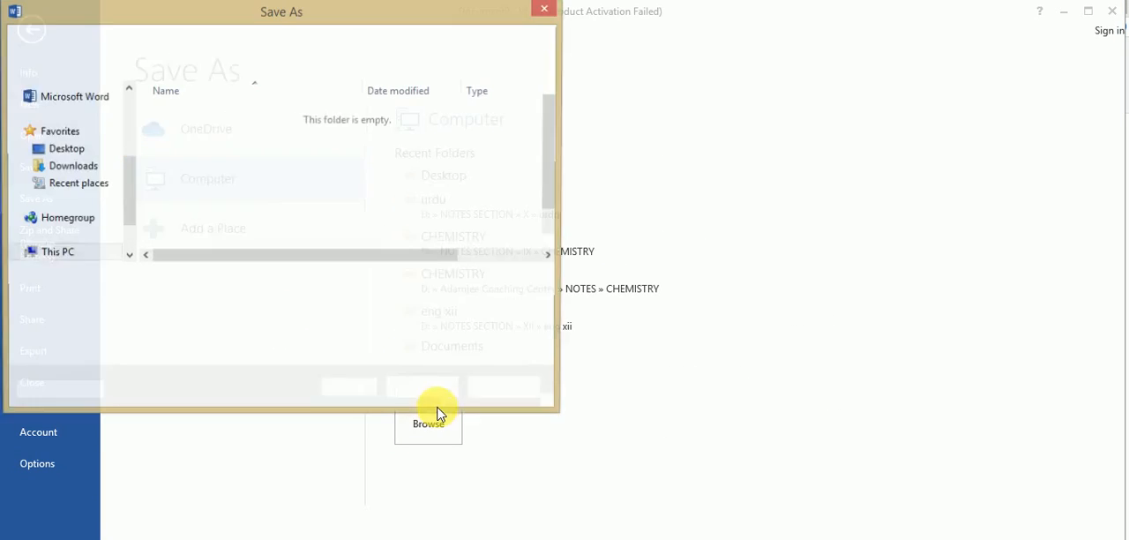
{"action": "left_click", "coordinate": [71, 125]}
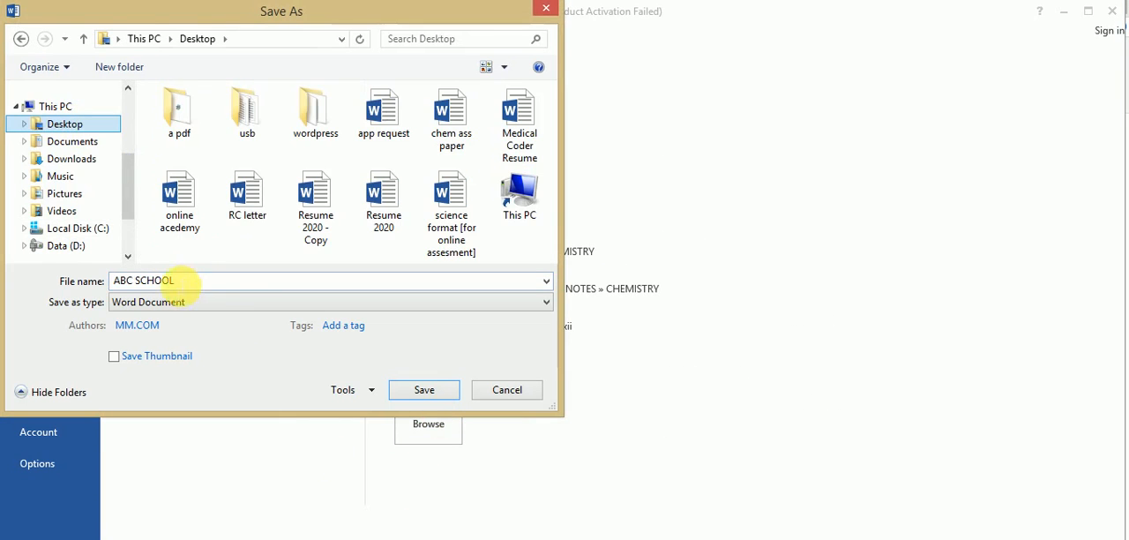
{"action": "left_click", "coordinate": [186, 289]}
{"action": "type", "text": "Chemistry "}
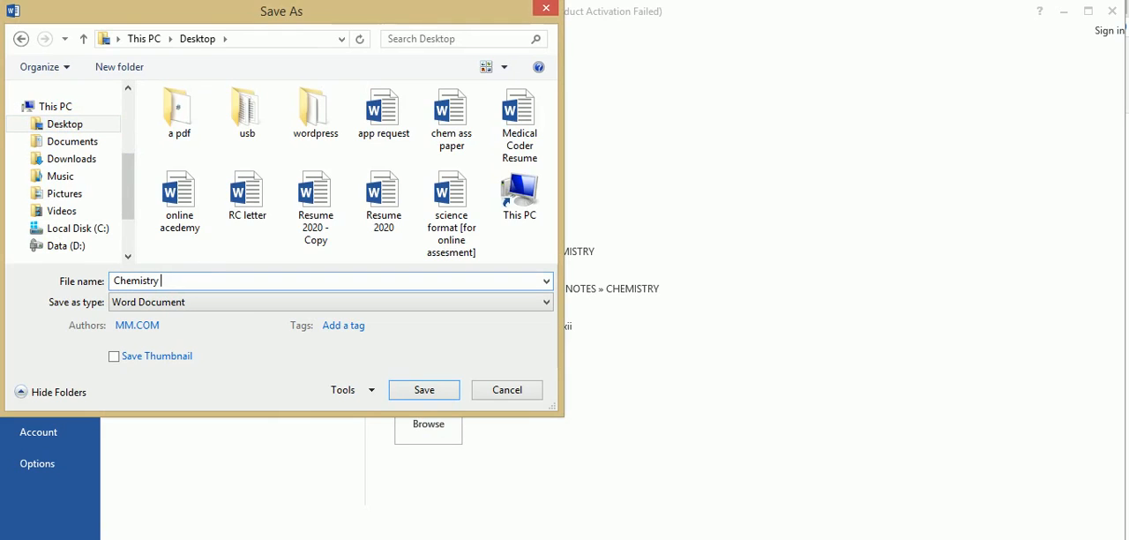
{"action": "type", "text": "[Class VIII"}
Step: Save the file in PDF format and look through the published page
{"action": "left_click", "coordinate": [201, 302]}
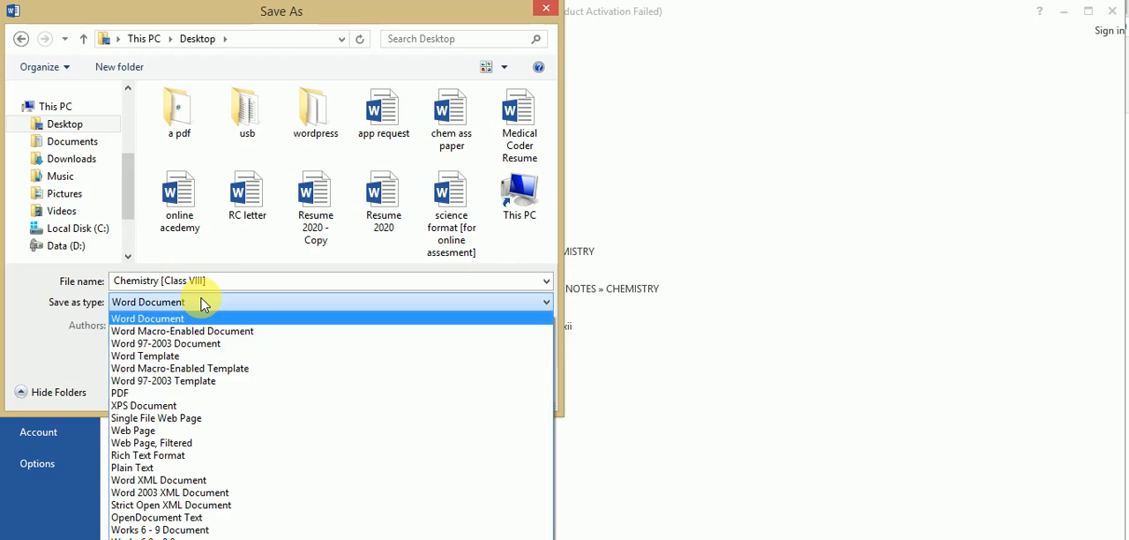
{"action": "left_click", "coordinate": [131, 396]}
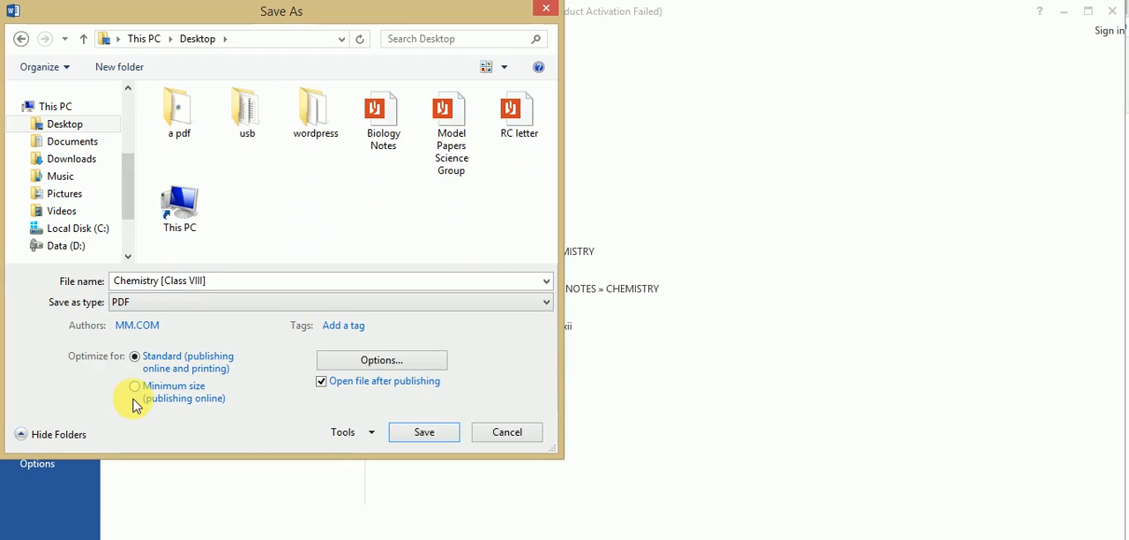
{"action": "left_click", "coordinate": [421, 435]}
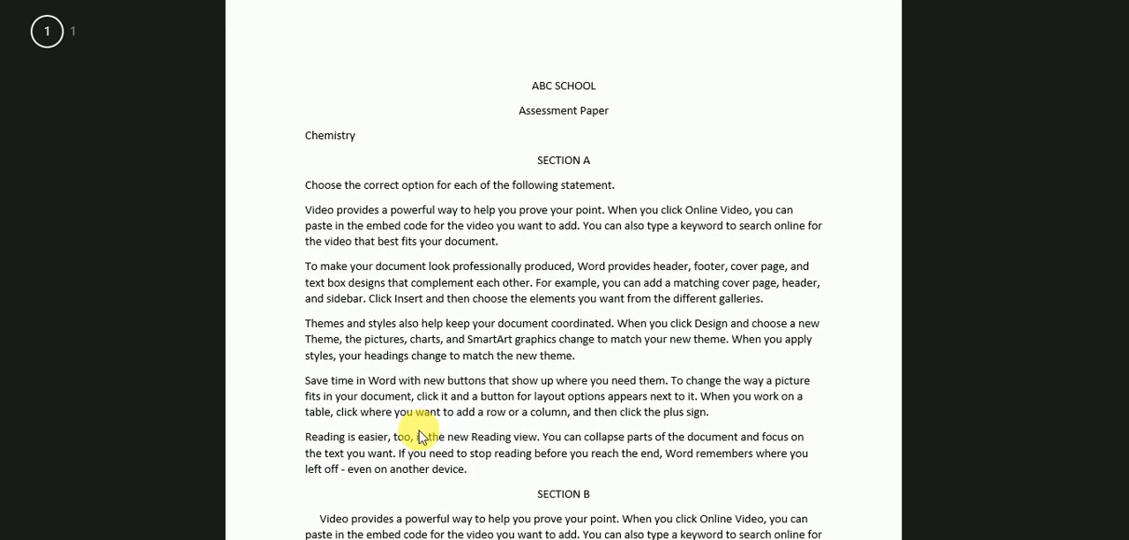
{"action": "scroll", "coordinate": [420, 438], "scroll_direction": "down", "scroll_amount": 5}
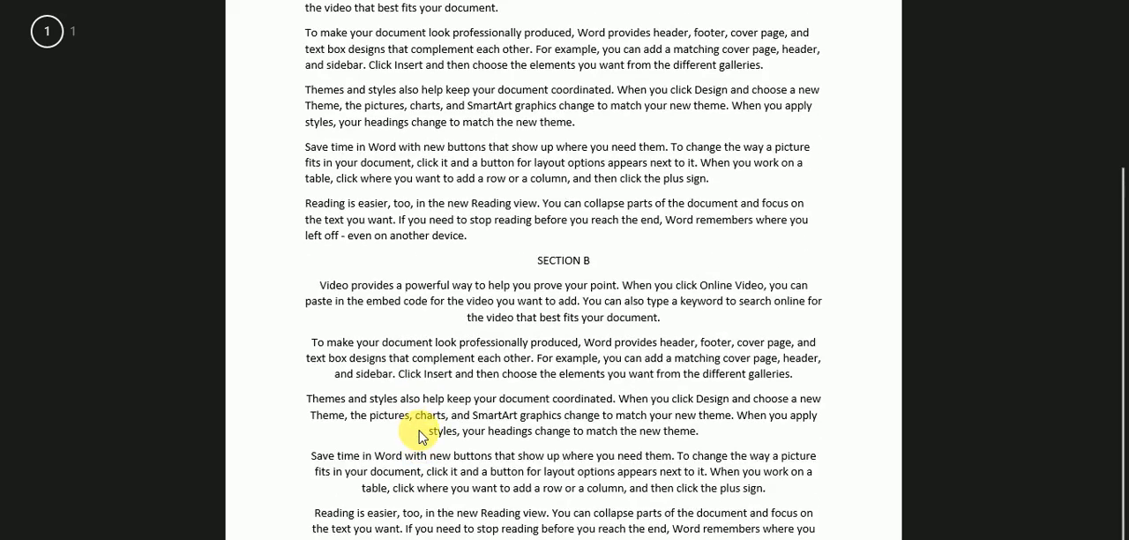
{"action": "scroll", "coordinate": [420, 438], "scroll_direction": "up", "scroll_amount": 5}
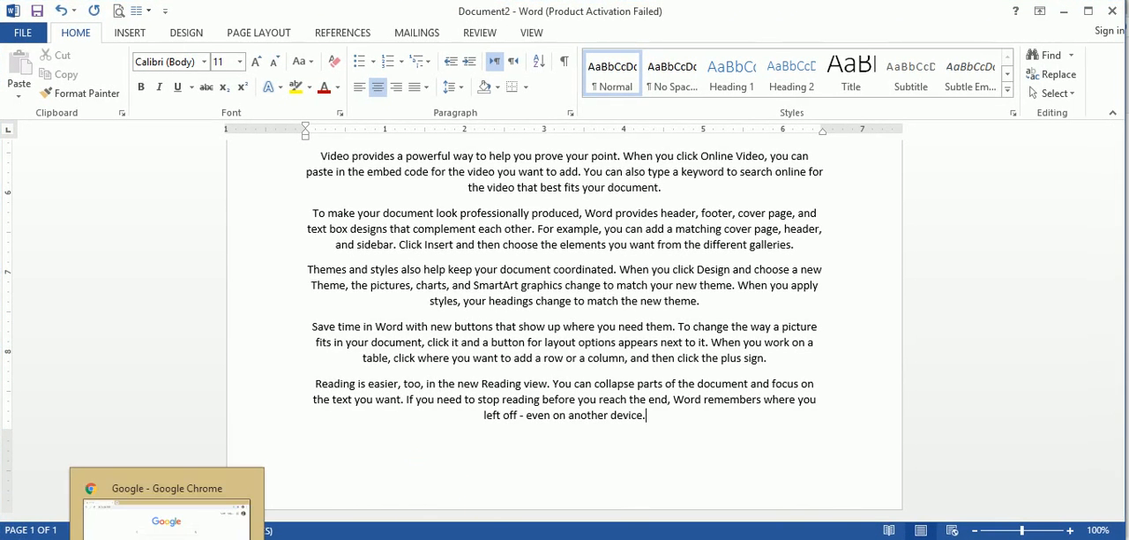
Step: Switch to Google Chrome, search for "google classroom" and open the Google Classroom site
{"action": "left_click", "coordinate": [168, 510]}
{"action": "left_click", "coordinate": [442, 240]}
{"action": "type", "text": "g"}
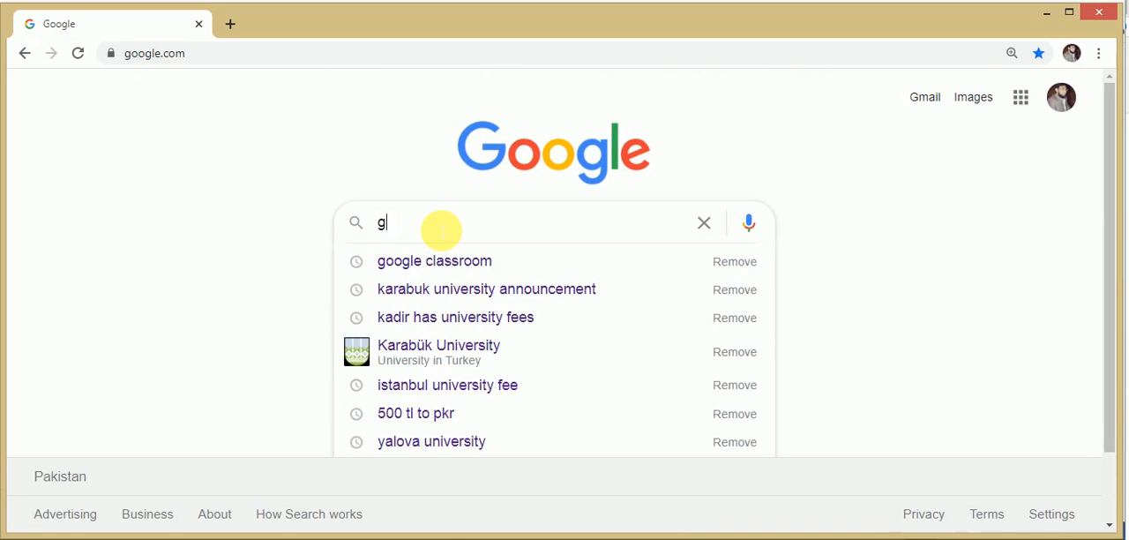
{"action": "type", "text": "oogle classroom"}
{"action": "key", "text": "Return"}
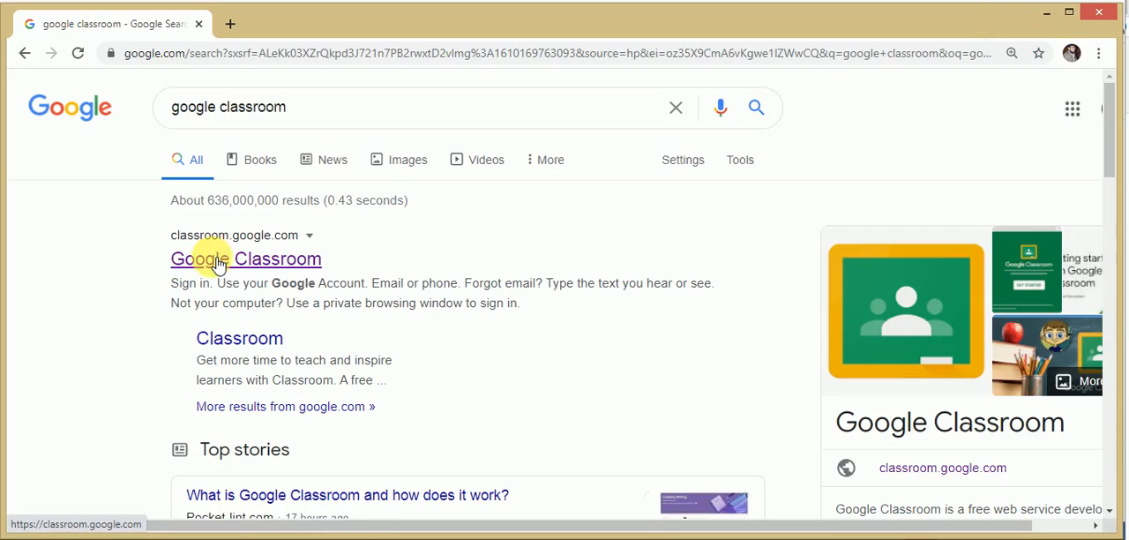
{"action": "left_click", "coordinate": [218, 262]}
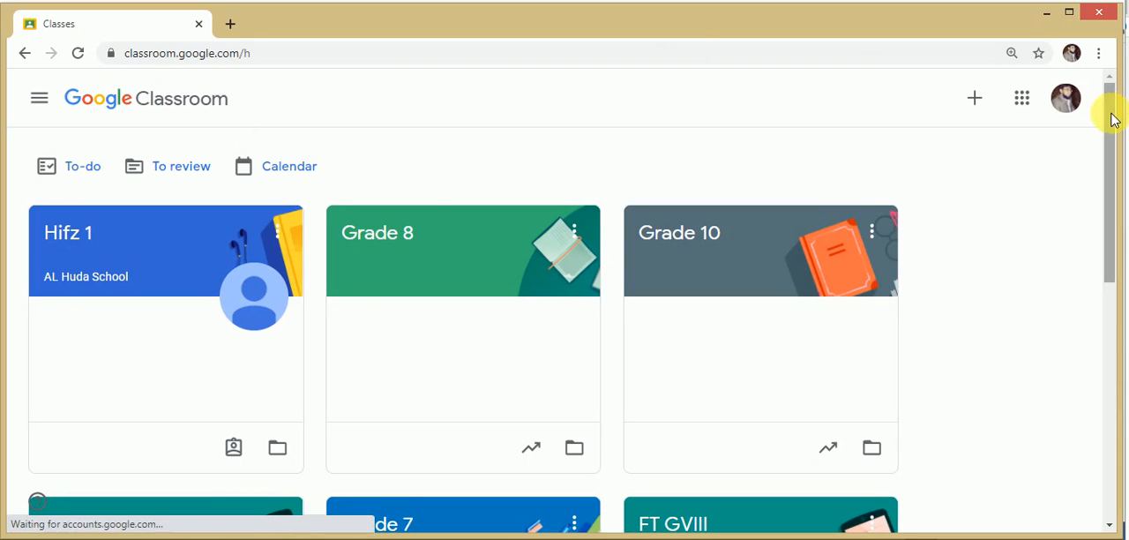
Step: Find the FT GVIII class among the classes and open its classwork page
{"action": "left_click_drag", "start_coordinate": [1111, 114], "coordinate": [1113, 227]}
{"action": "scroll", "coordinate": [945, 313], "scroll_direction": "up", "scroll_amount": 1}
{"action": "left_click", "coordinate": [668, 347]}
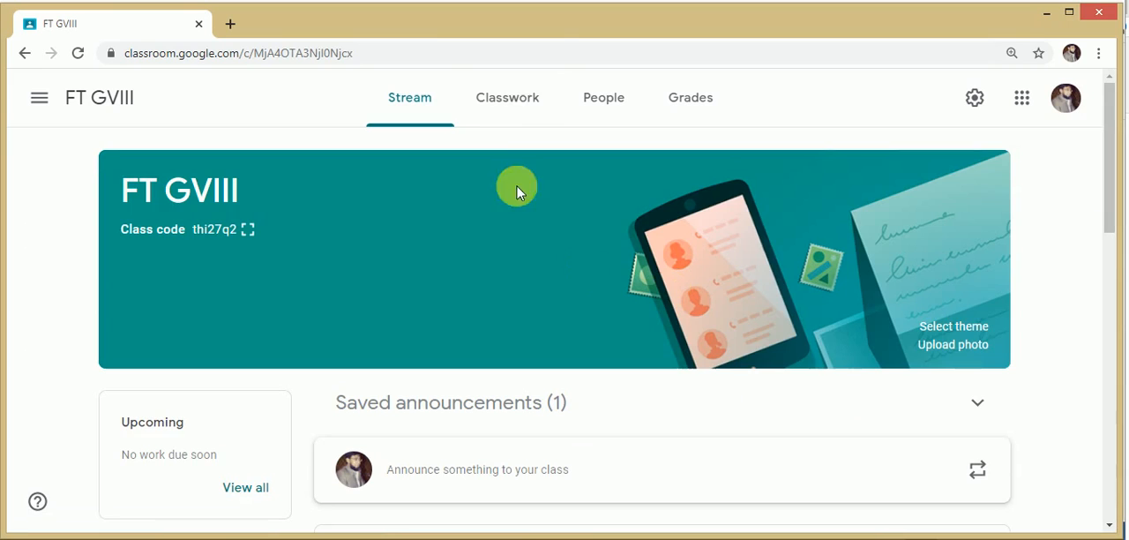
{"action": "left_click", "coordinate": [503, 98]}
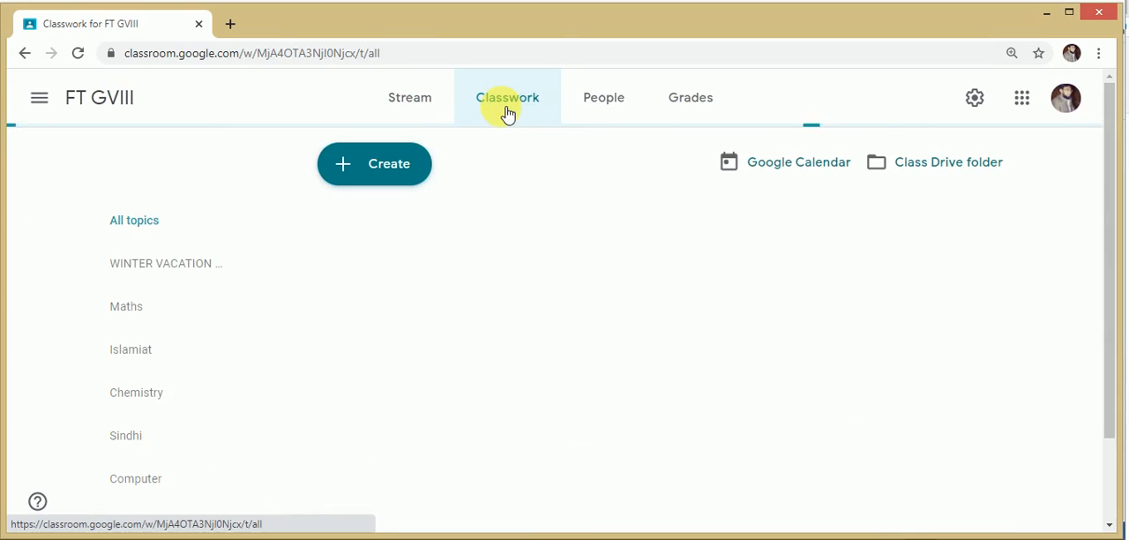
Step: Create a new assignment for the class with the title "Chemistry Assessment Paper"
{"action": "left_click", "coordinate": [391, 167]}
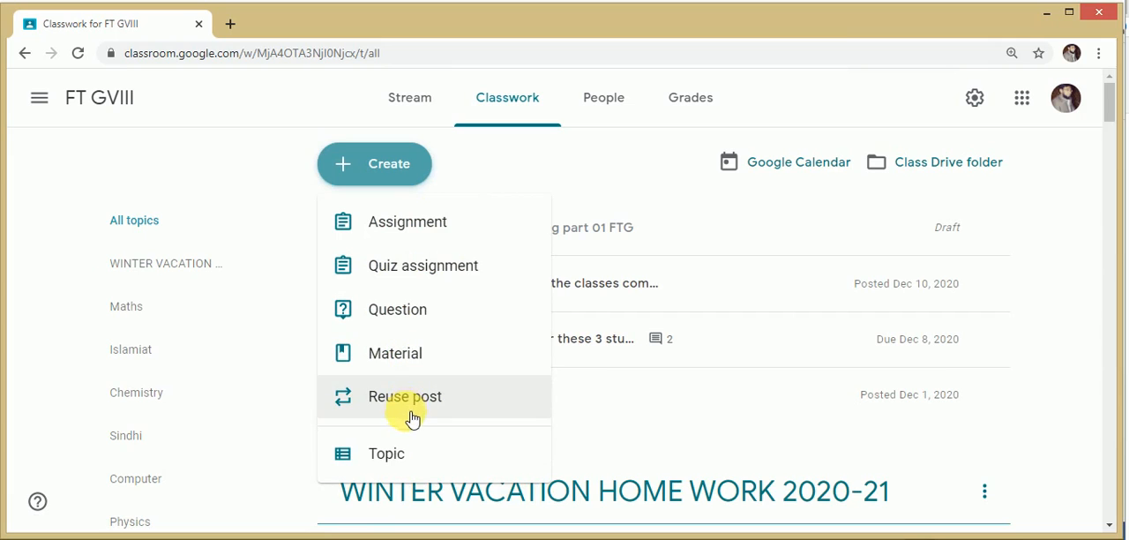
{"action": "left_click", "coordinate": [433, 232]}
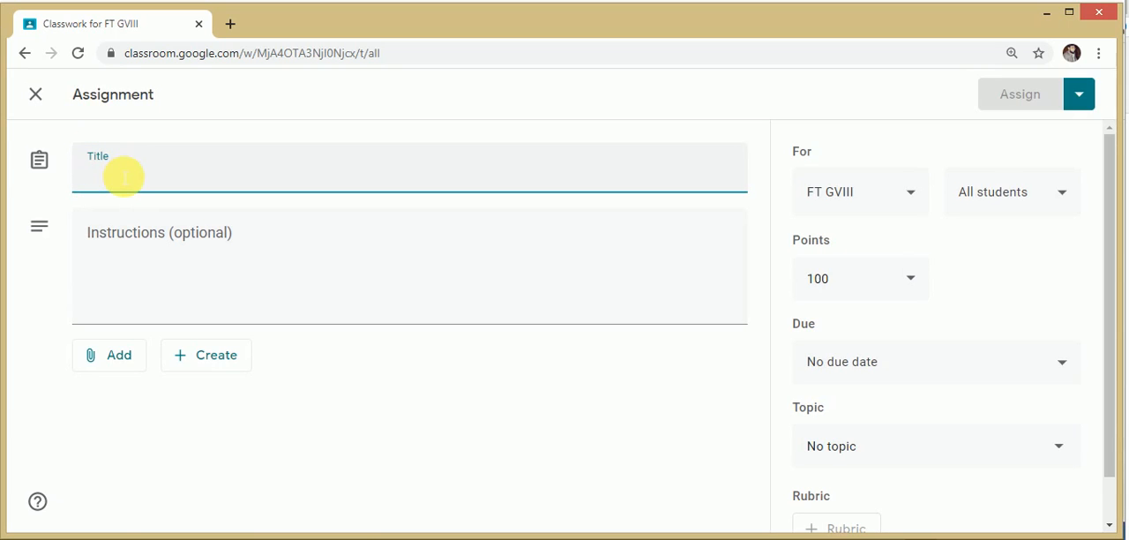
{"action": "type", "text": "Chemistry "}
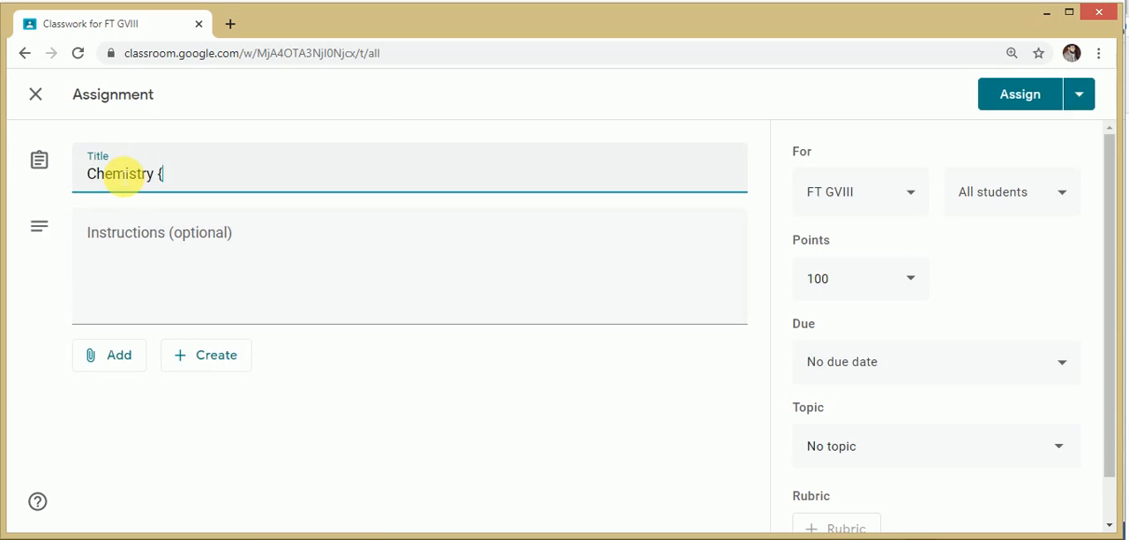
{"action": "type", "text": "Assessmetn"}
{"action": "key", "text": "BackSpace"}
{"action": "key", "text": "BackSpace"}
{"action": "type", "text": "nt Paper"}
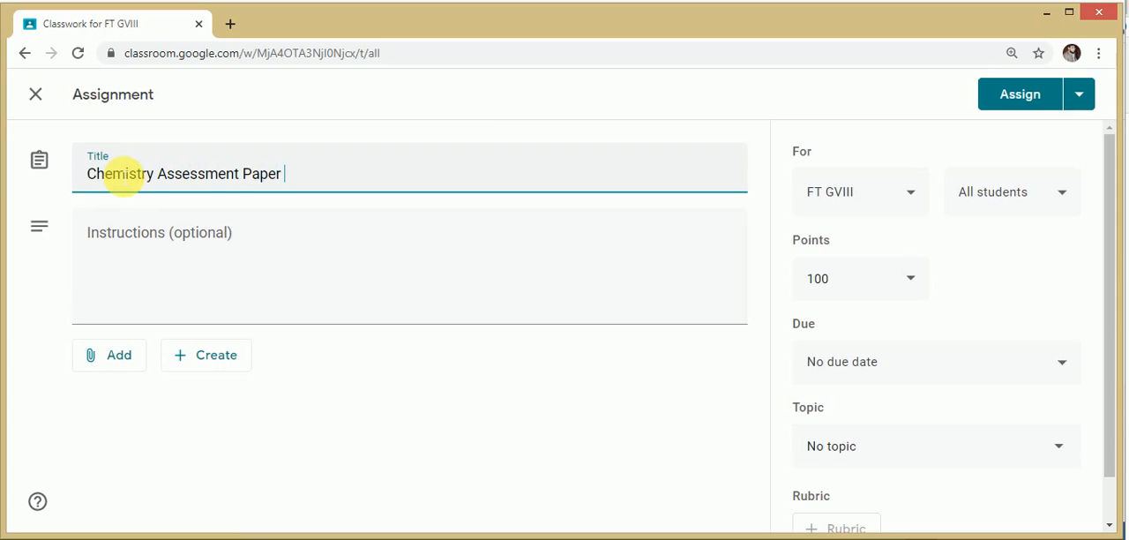
Step: Enter the assignment instructions "attempt the given paper within 12 hours."
{"action": "left_click", "coordinate": [129, 257]}
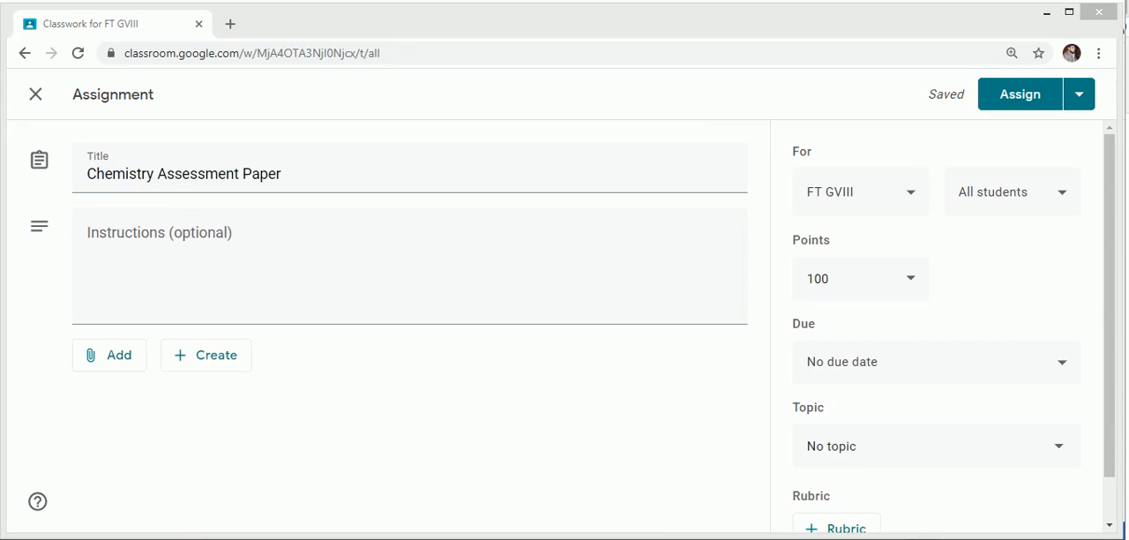
{"action": "left_click", "coordinate": [115, 238]}
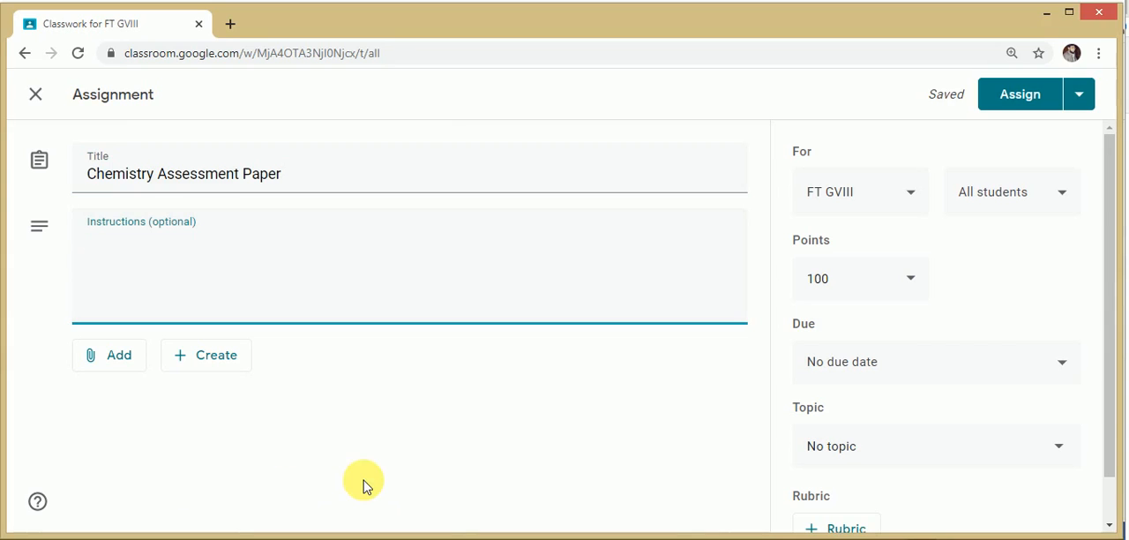
{"action": "type", "text": "attempt the "}
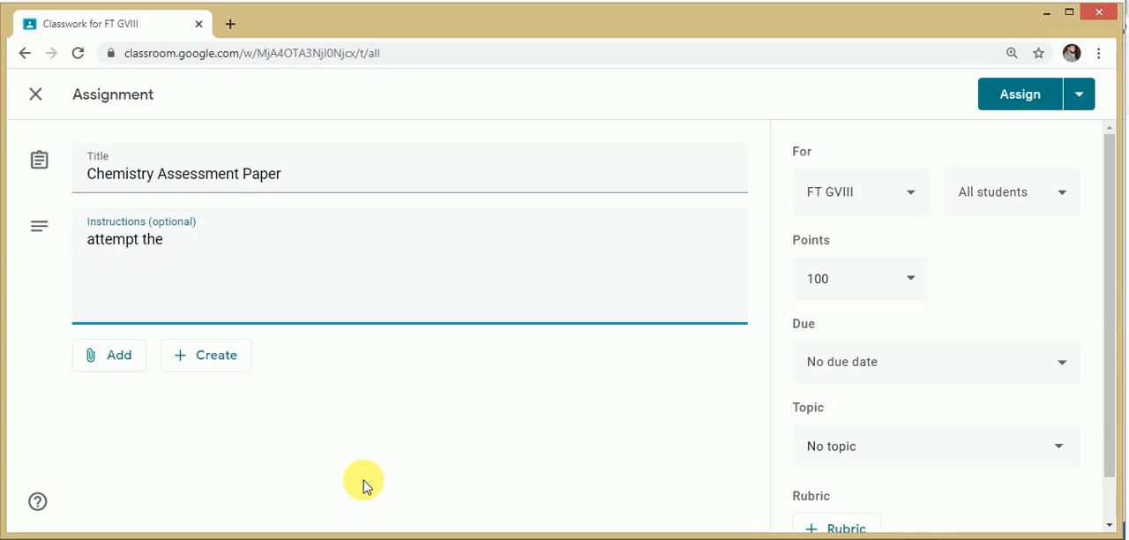
{"action": "type", "text": "given paper "}
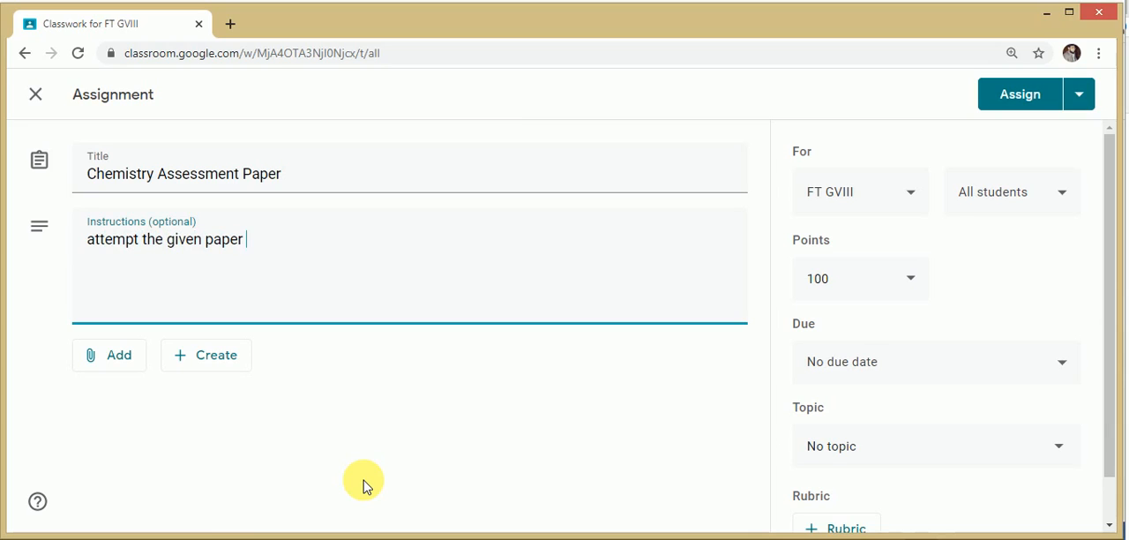
{"action": "type", "text": "withing"}
{"action": "key", "text": "BackSpace"}
{"action": "type", "text": "12 hours."}
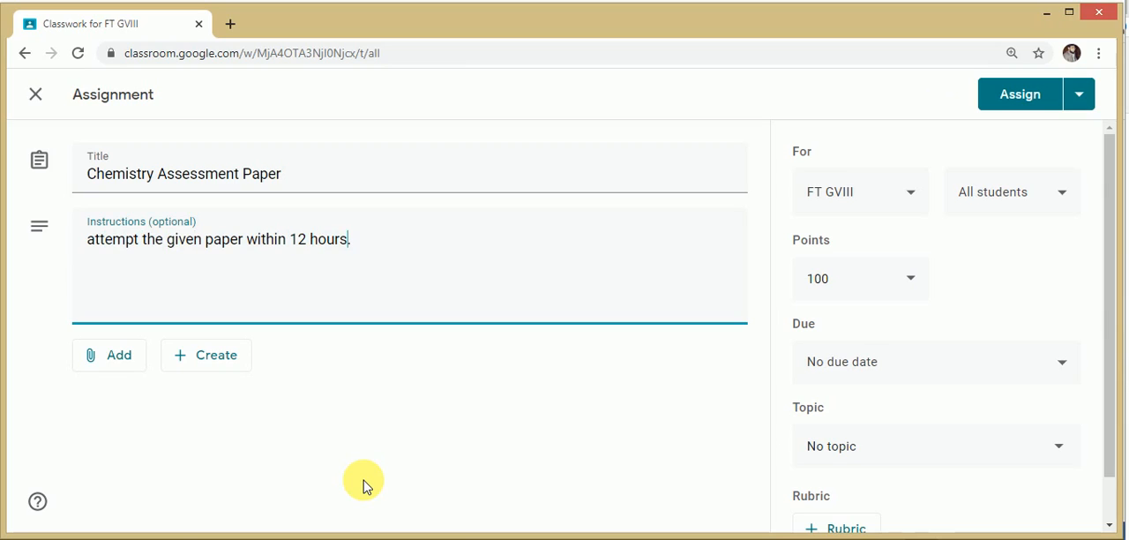
Step: Insert "and submit" after "attempt" in the assignment instructions
{"action": "key", "text": "Left"}
{"action": "key", "text": "Left"}
{"action": "key", "text": "Left"}
{"action": "key", "text": "Left"}
{"action": "key", "text": "Left"}
{"action": "key", "text": "Left"}
{"action": "key", "text": "Left"}
{"action": "key", "text": "Left"}
{"action": "key", "text": "Left"}
{"action": "key", "text": "Left"}
{"action": "key", "text": "Left"}
{"action": "key", "text": "Left"}
{"action": "key", "text": "Left"}
{"action": "key", "text": "Left"}
{"action": "key", "text": "Left"}
{"action": "key", "text": "Left"}
{"action": "key", "text": "Left"}
{"action": "type", "text": "and submit"}
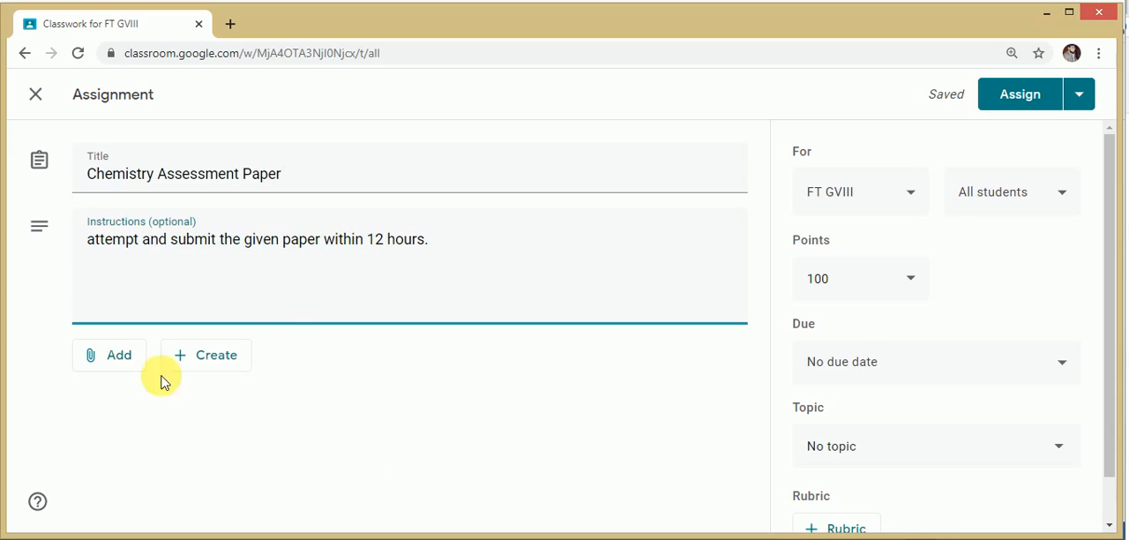
Step: Attach the PDF file Chemistry [Class VIII] from the Desktop folder to the assignment by uploading it
{"action": "left_click", "coordinate": [119, 360]}
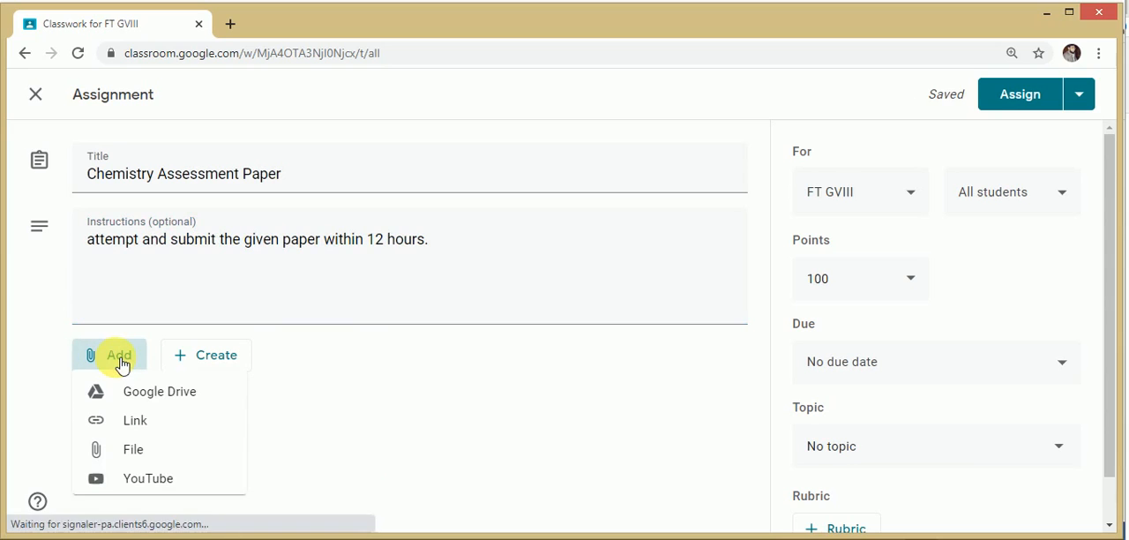
{"action": "left_click", "coordinate": [151, 454]}
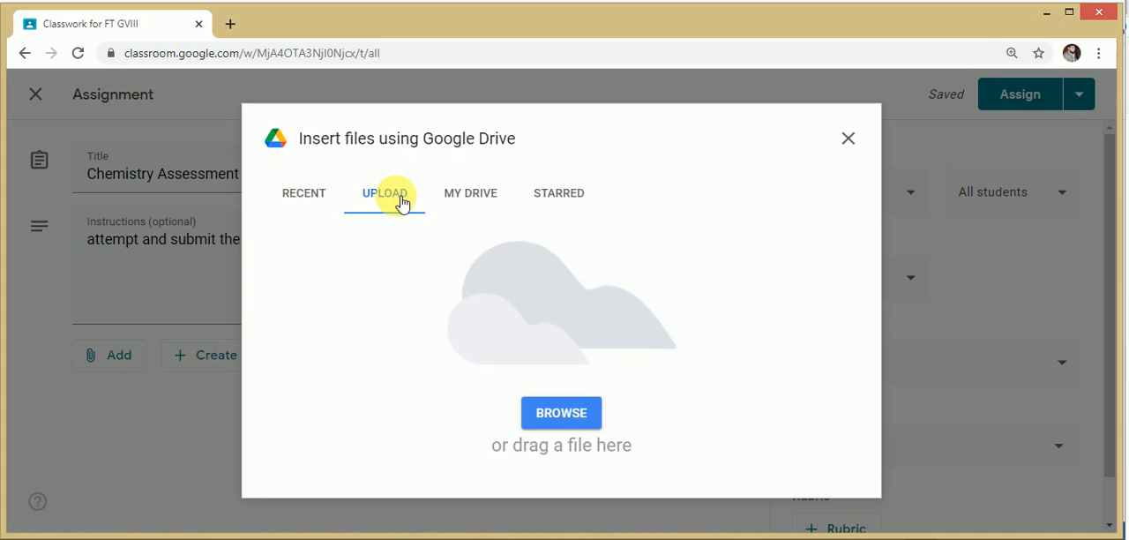
{"action": "left_click", "coordinate": [547, 414]}
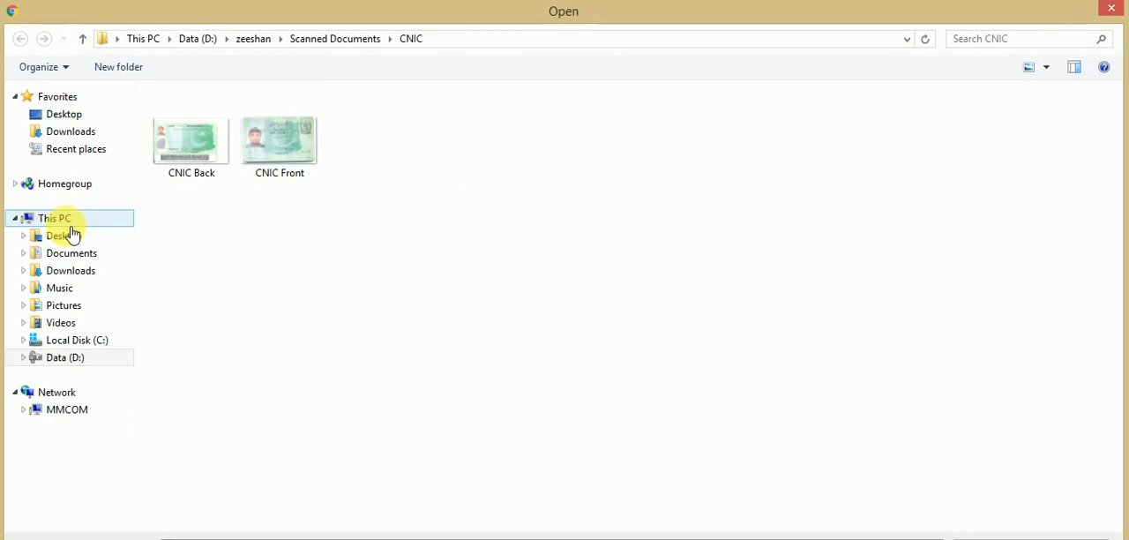
{"action": "left_click", "coordinate": [70, 225]}
{"action": "left_click", "coordinate": [68, 236]}
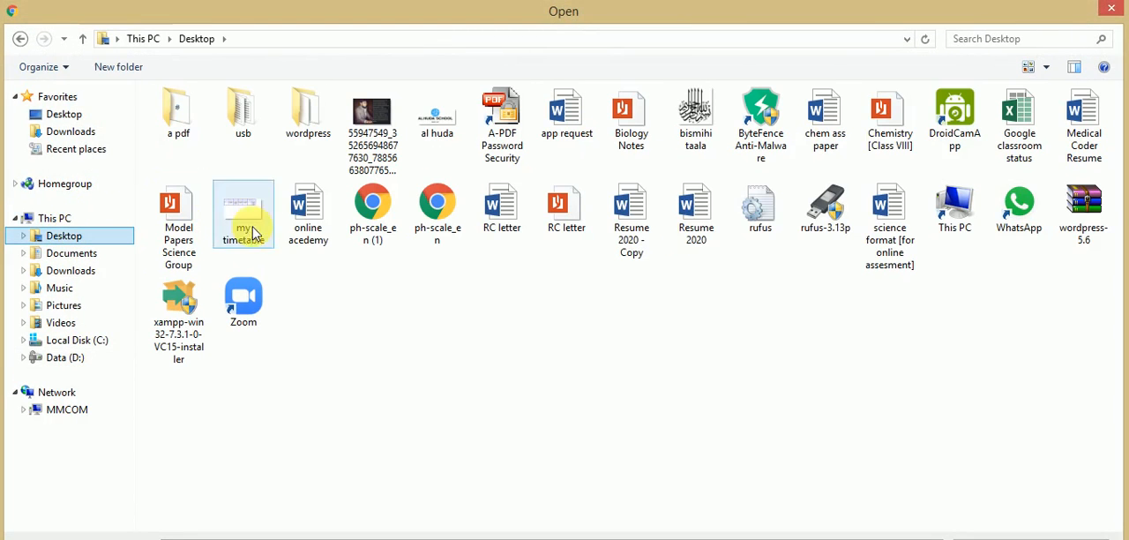
{"action": "key", "text": "c"}
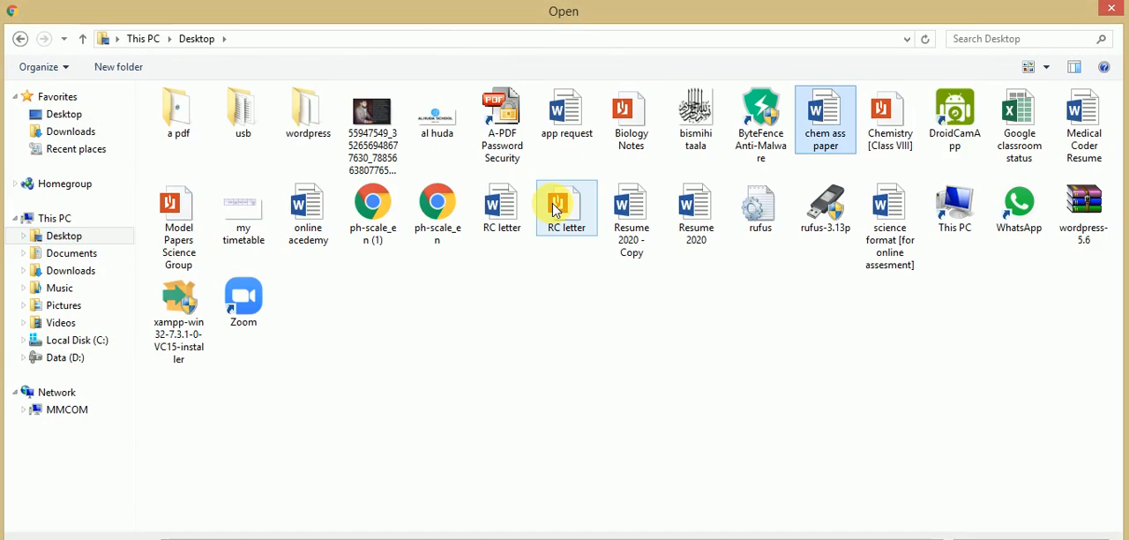
{"action": "double_click", "coordinate": [877, 157]}
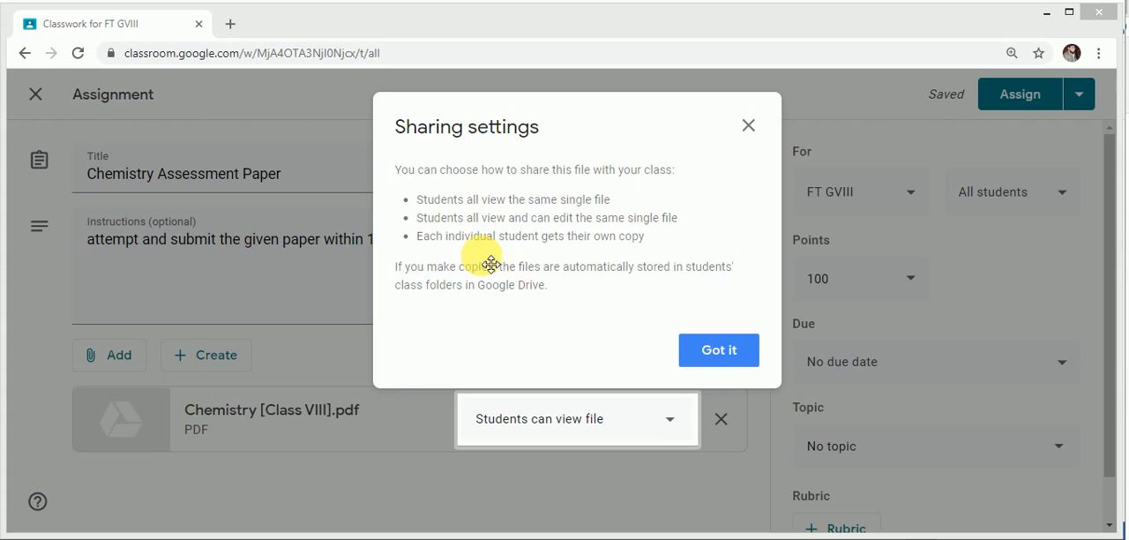
Step: Dismiss the sharing notice, share the attached PDF as "Students can view file" and set the assignment's points to 10
{"action": "left_click", "coordinate": [719, 350]}
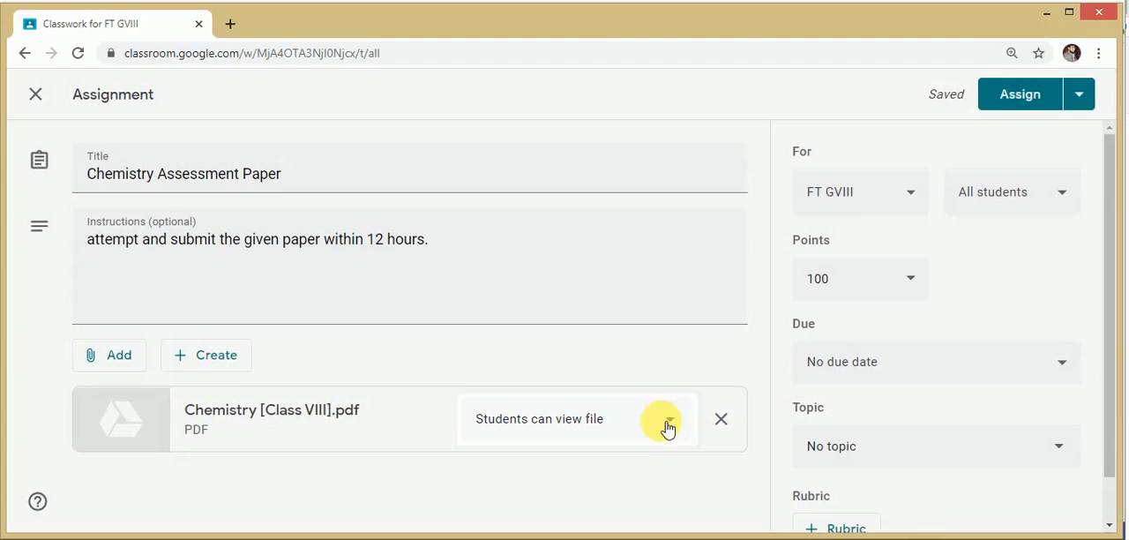
{"action": "left_click", "coordinate": [675, 429]}
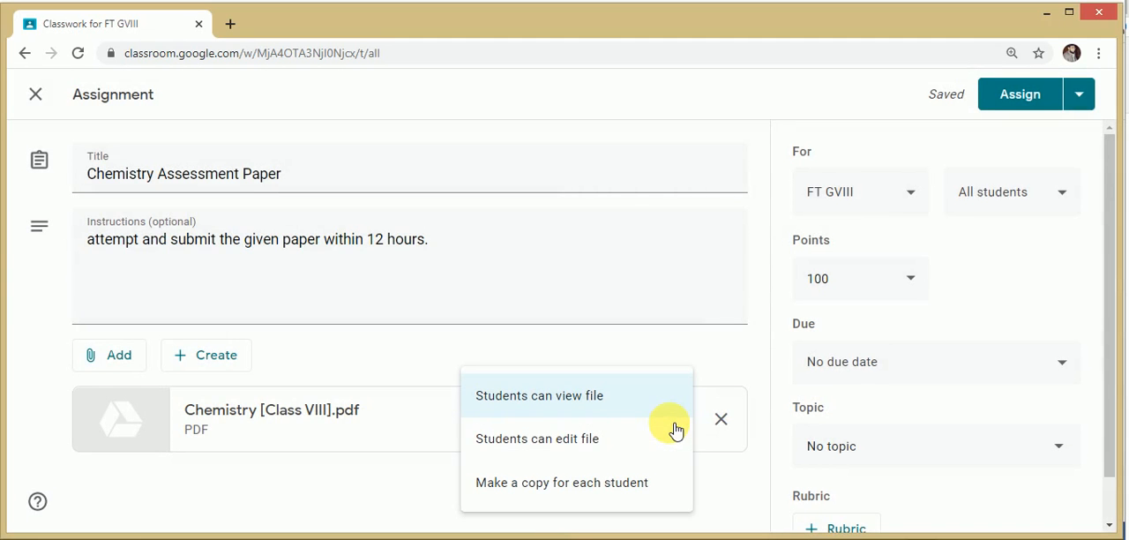
{"action": "left_click", "coordinate": [550, 404]}
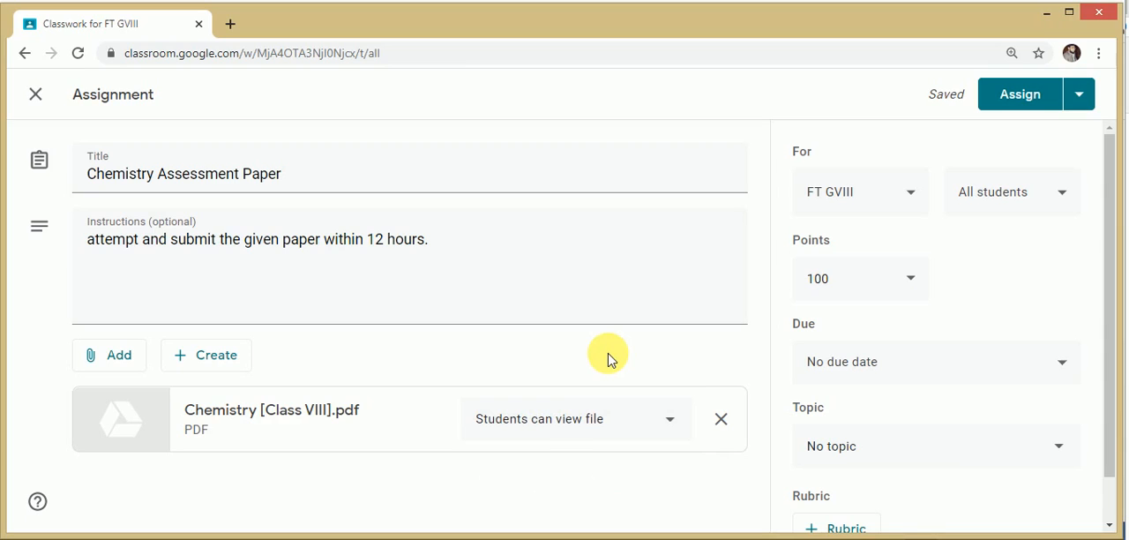
{"action": "left_click", "coordinate": [866, 280]}
{"action": "key", "text": "BackSpace"}
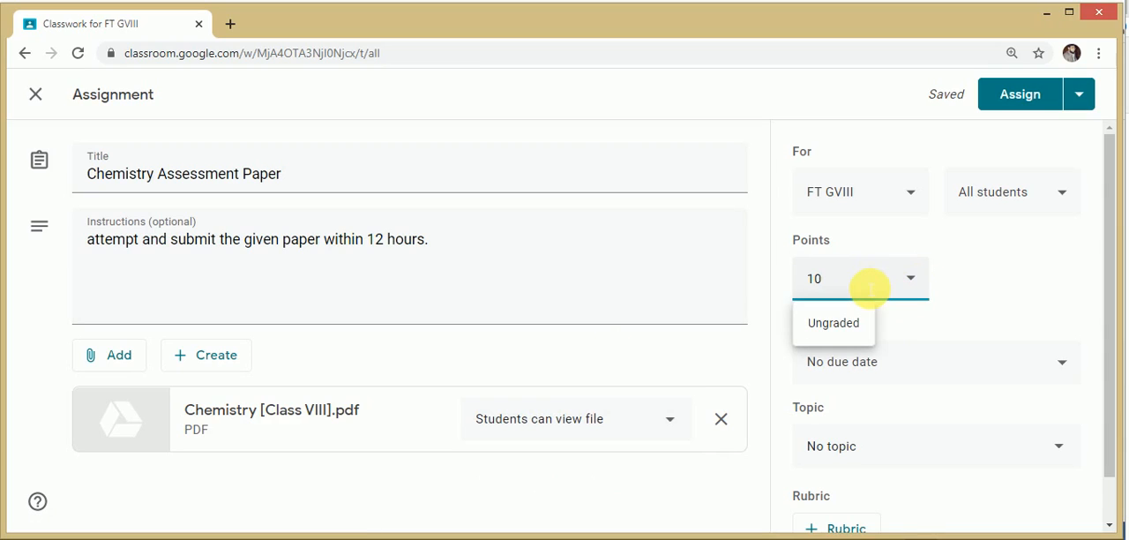
Step: Set the assignment's due date to Jan 15, 2021, and clear it again
{"action": "left_click_drag", "start_coordinate": [1106, 237], "coordinate": [1111, 277]}
{"action": "left_click", "coordinate": [946, 315]}
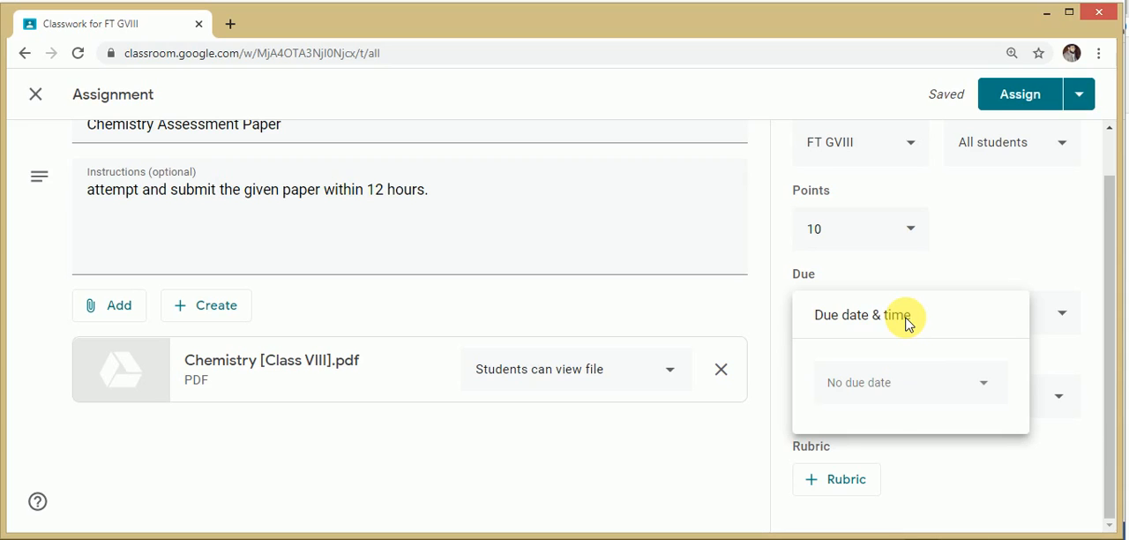
{"action": "left_click", "coordinate": [907, 386]}
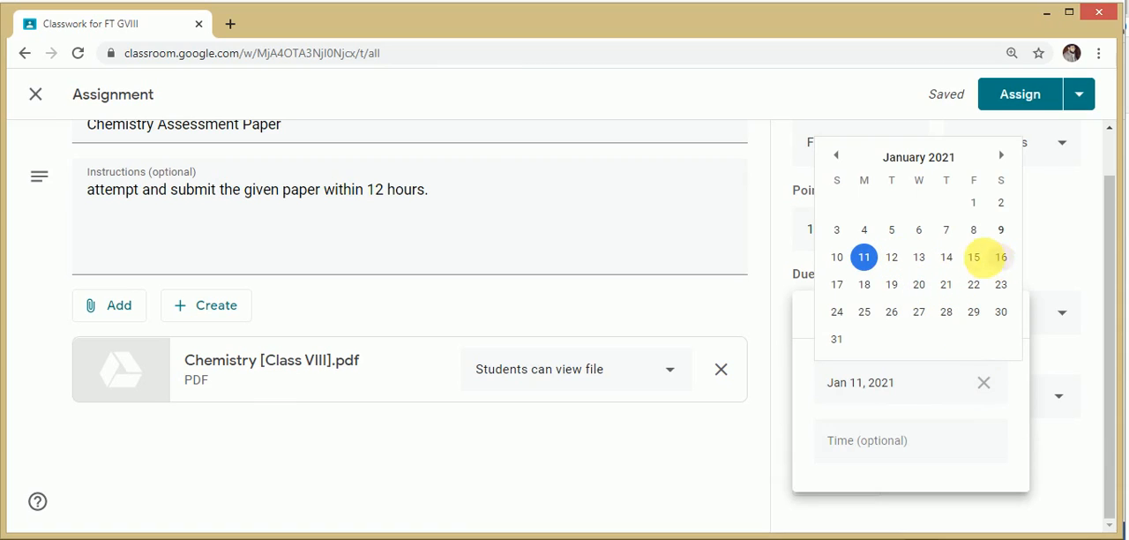
{"action": "left_click", "coordinate": [974, 257]}
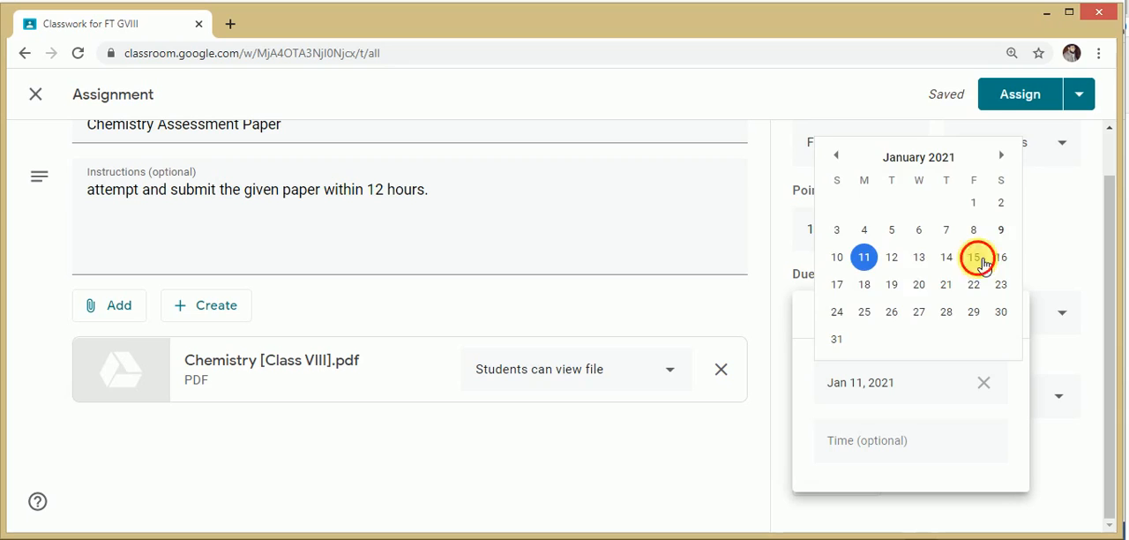
{"action": "left_click", "coordinate": [984, 385]}
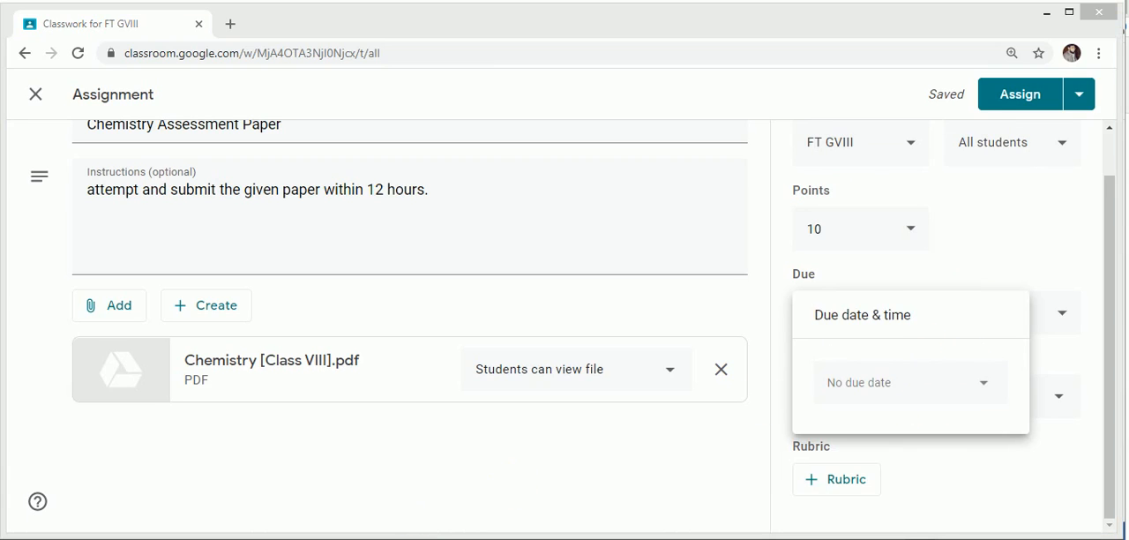
{"action": "left_click", "coordinate": [1074, 344]}
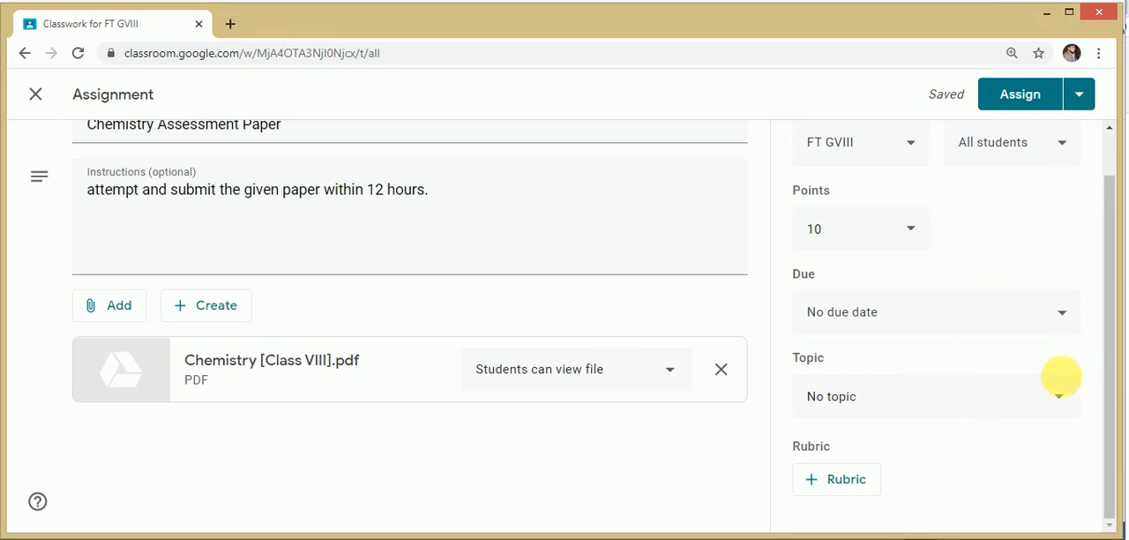
Step: File the assignment under the existing Chemistry topic
{"action": "left_click", "coordinate": [1054, 401]}
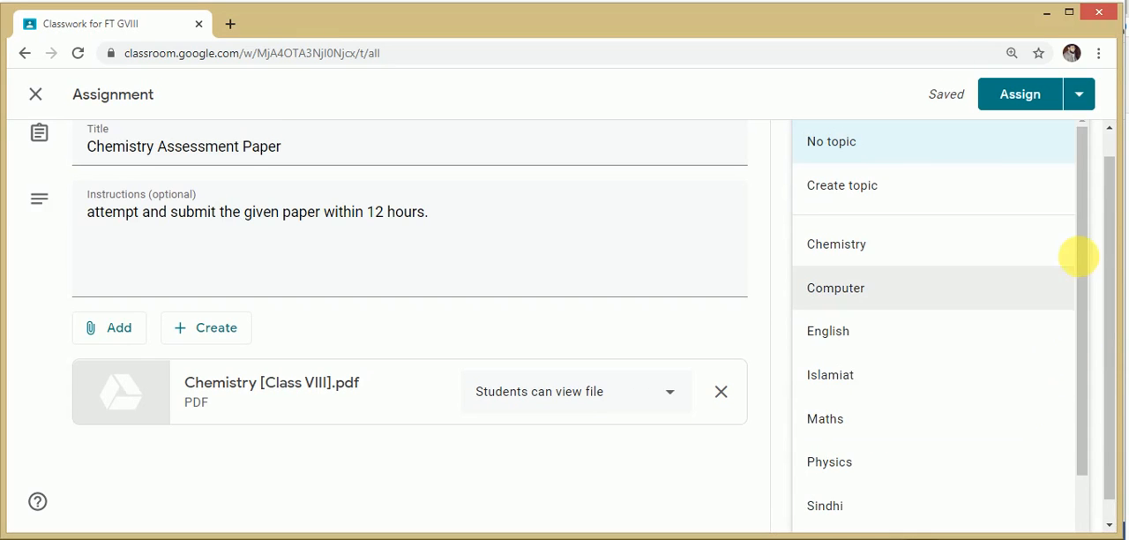
{"action": "left_click_drag", "start_coordinate": [1086, 241], "coordinate": [1086, 289]}
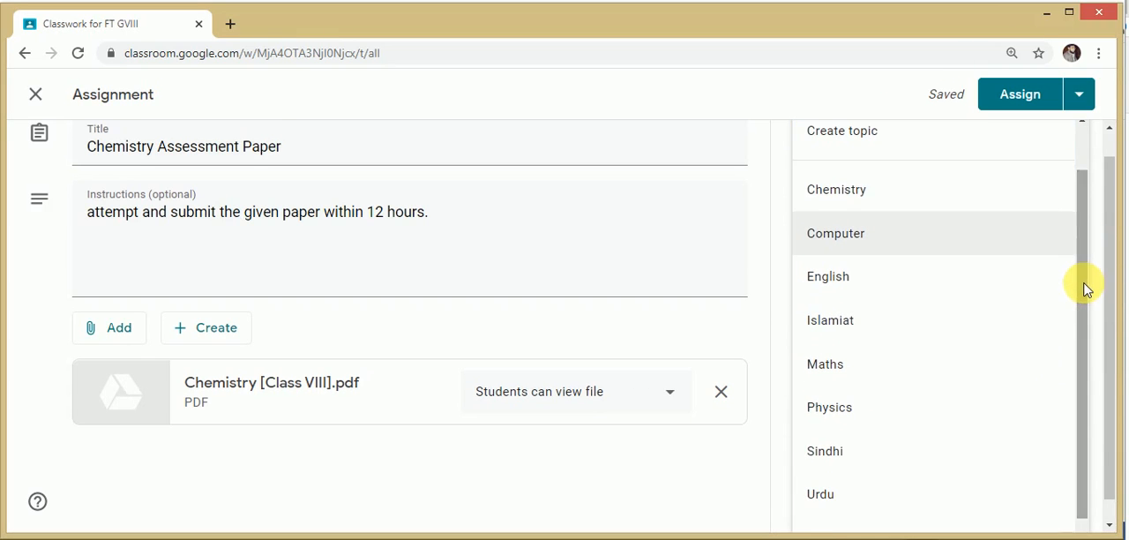
{"action": "left_click", "coordinate": [854, 200]}
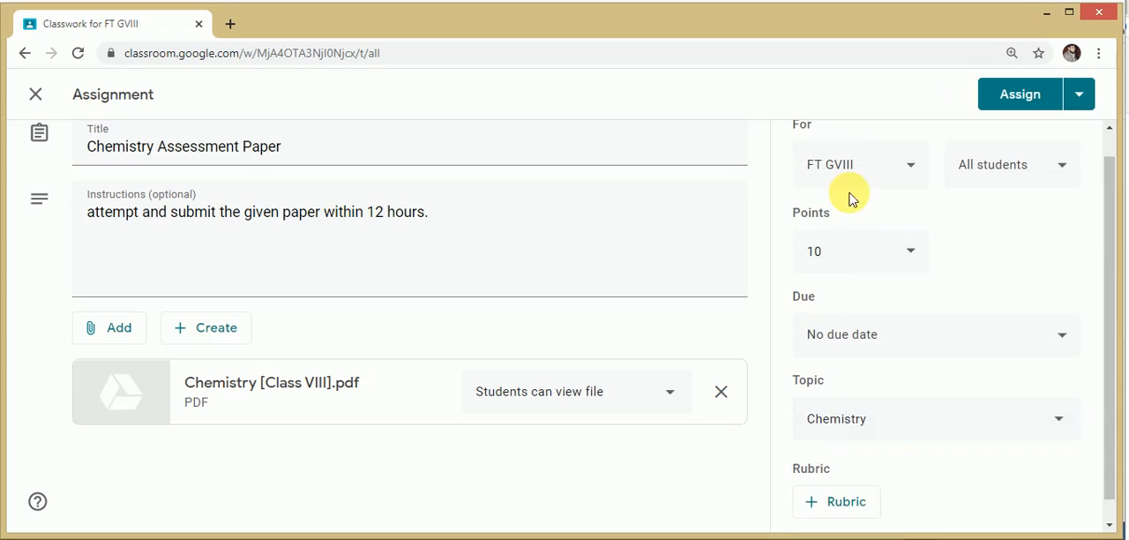
{"action": "left_click", "coordinate": [1081, 99]}
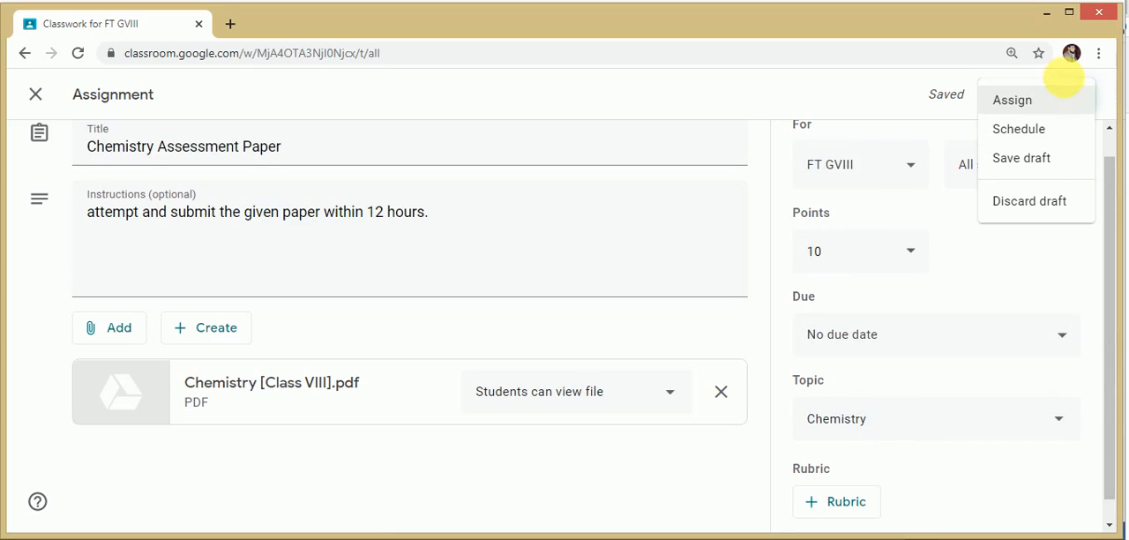
{"action": "left_click", "coordinate": [1021, 130]}
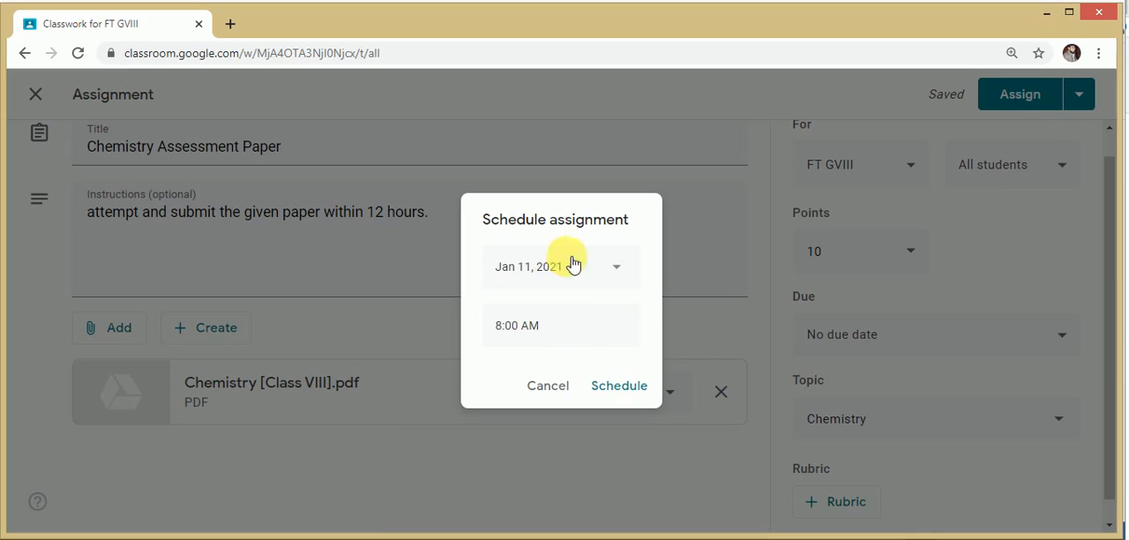
{"action": "left_click", "coordinate": [618, 266]}
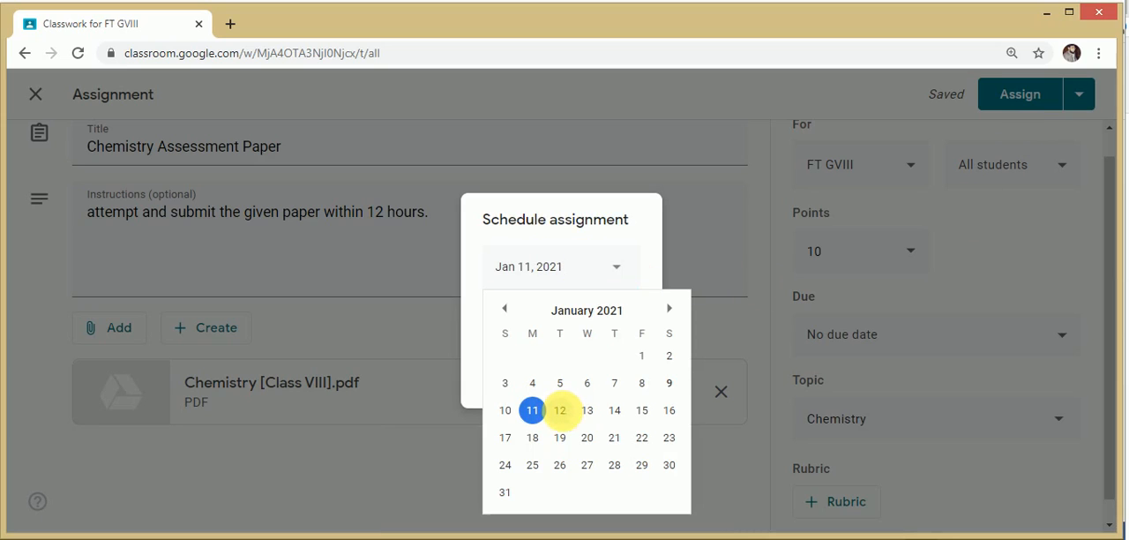
{"action": "left_click", "coordinate": [561, 411]}
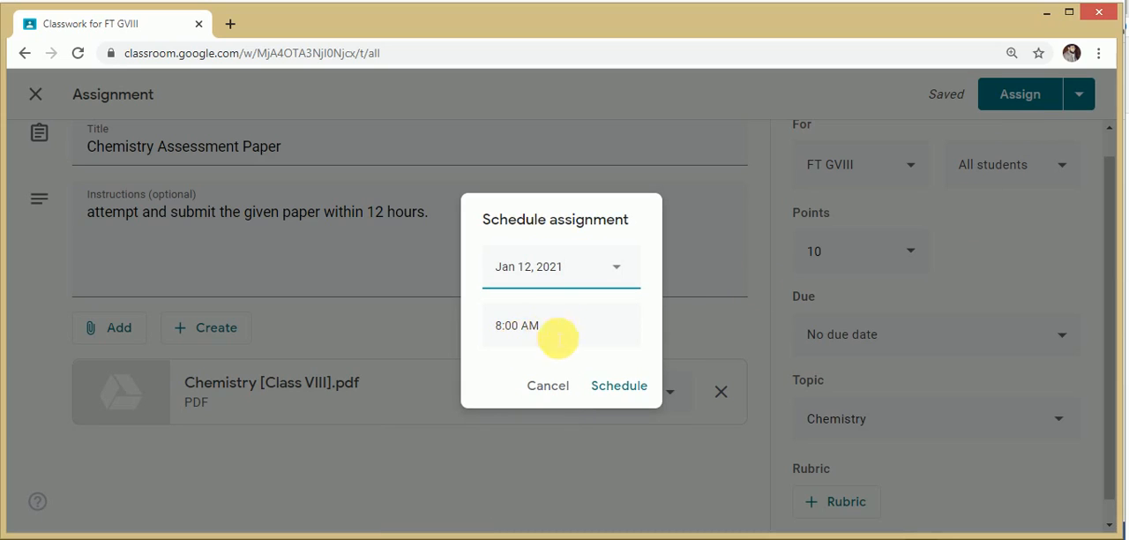
{"action": "left_click", "coordinate": [561, 388]}
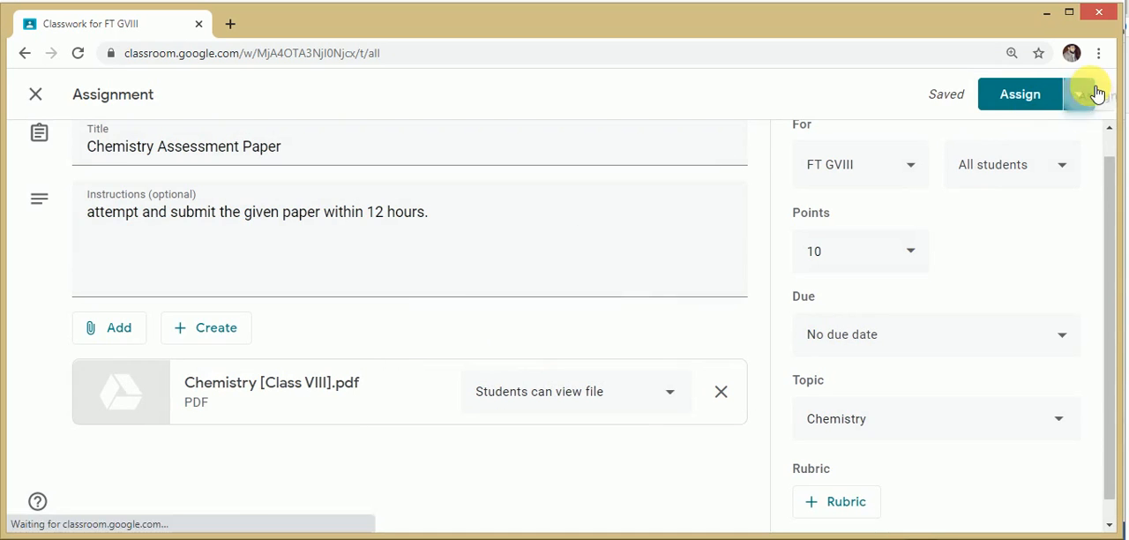
Step: Assign the Chemistry Assessment Paper to all students of the class immediately
{"action": "left_click", "coordinate": [1096, 94]}
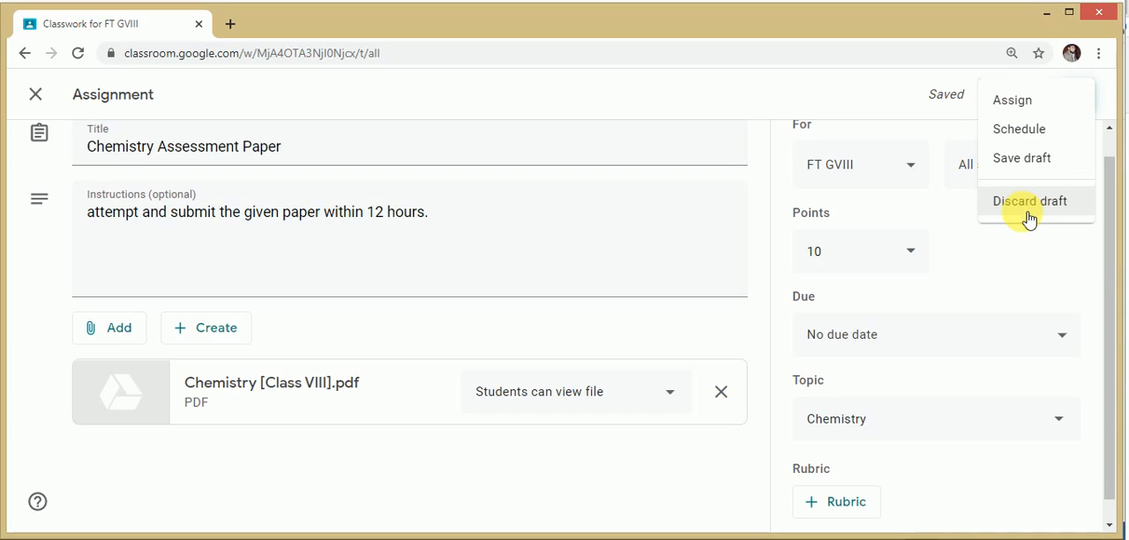
{"action": "left_click", "coordinate": [1016, 104]}
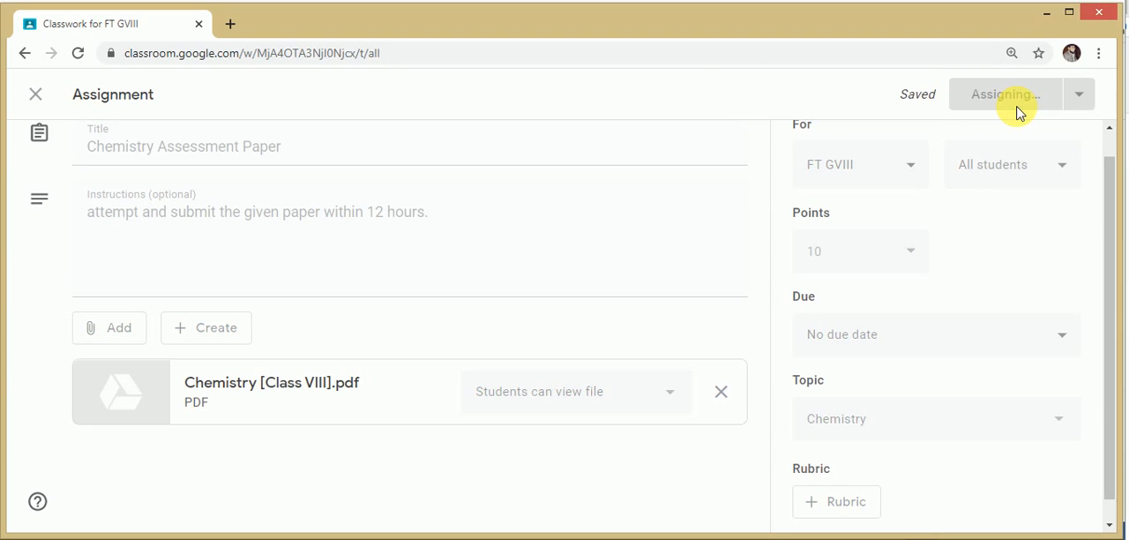